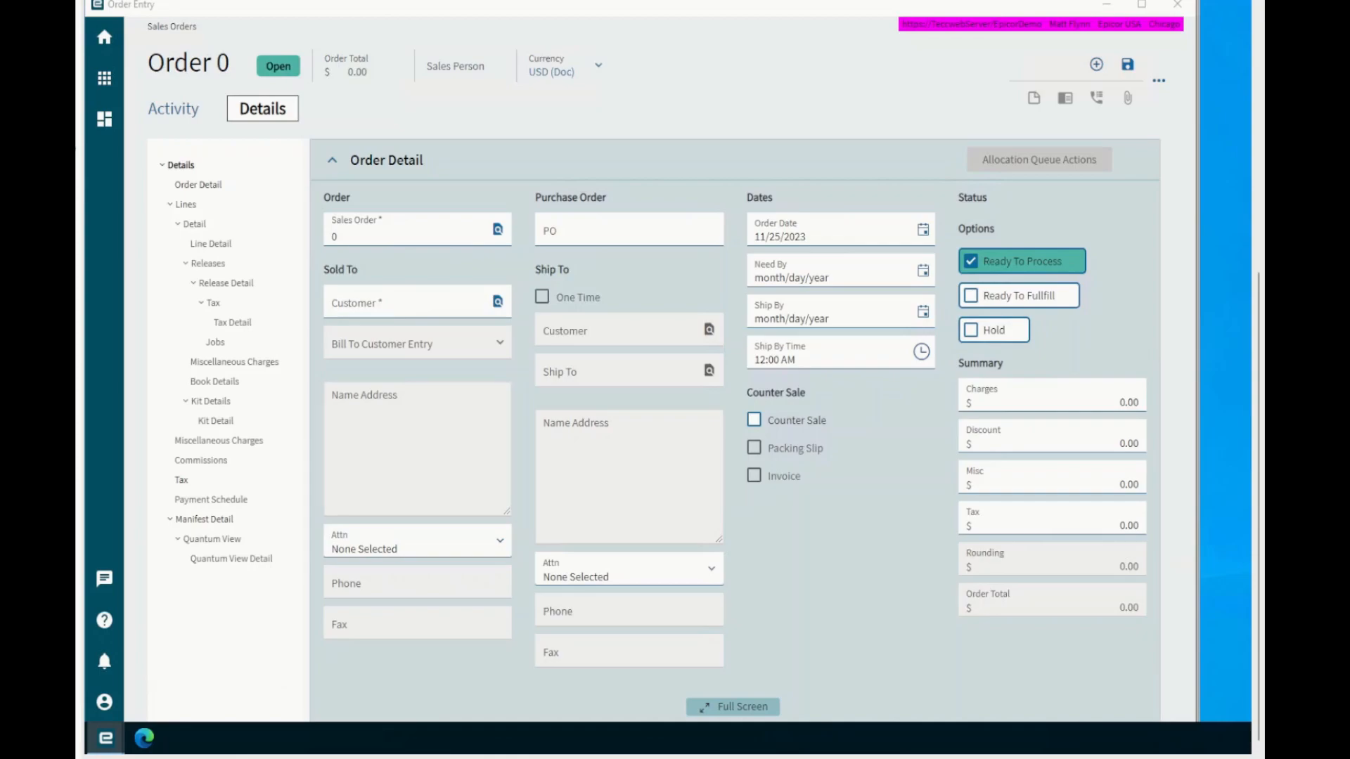
- Create a sales order for customer addison with a ship-by date of 11/25/2023 and save it
{"action": "left_click", "coordinate": [360, 296]}
{"action": "type", "text": "addison"}
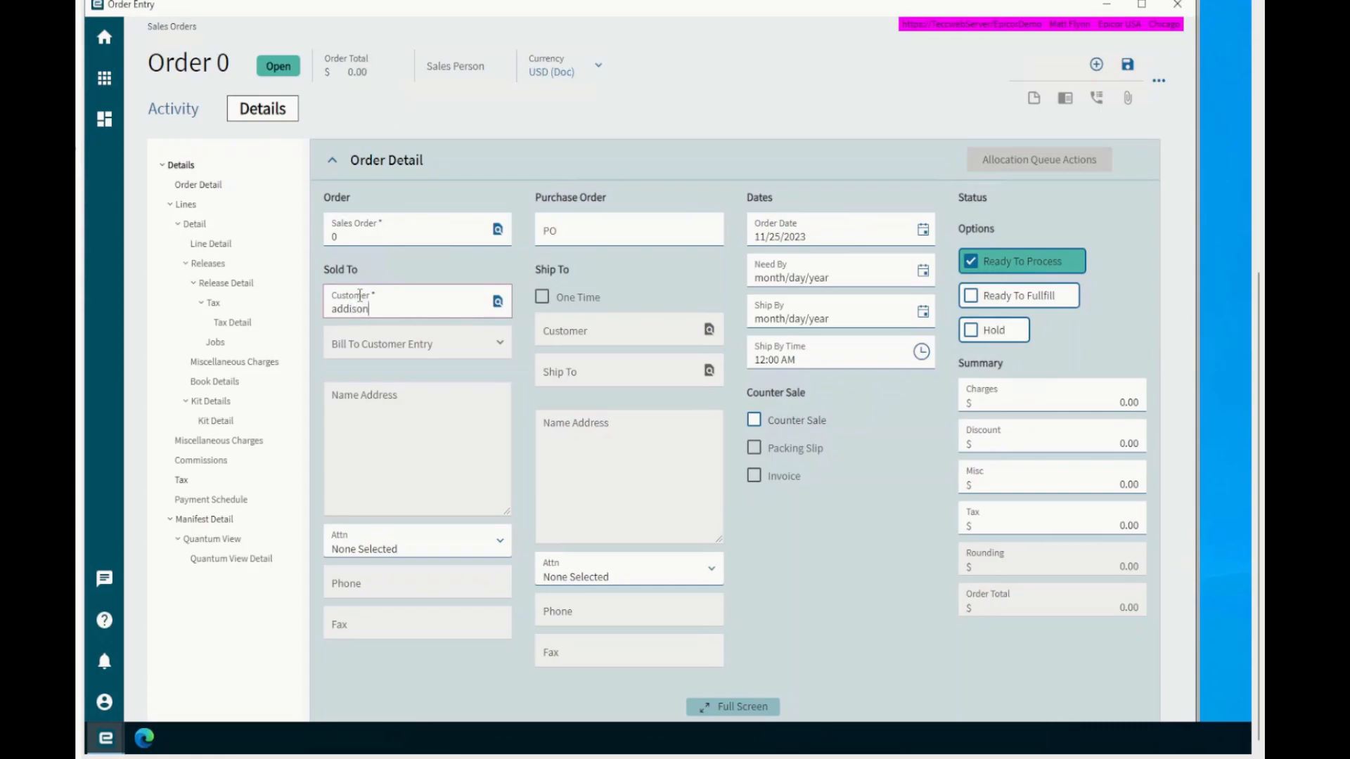
{"action": "key", "text": "Tab"}
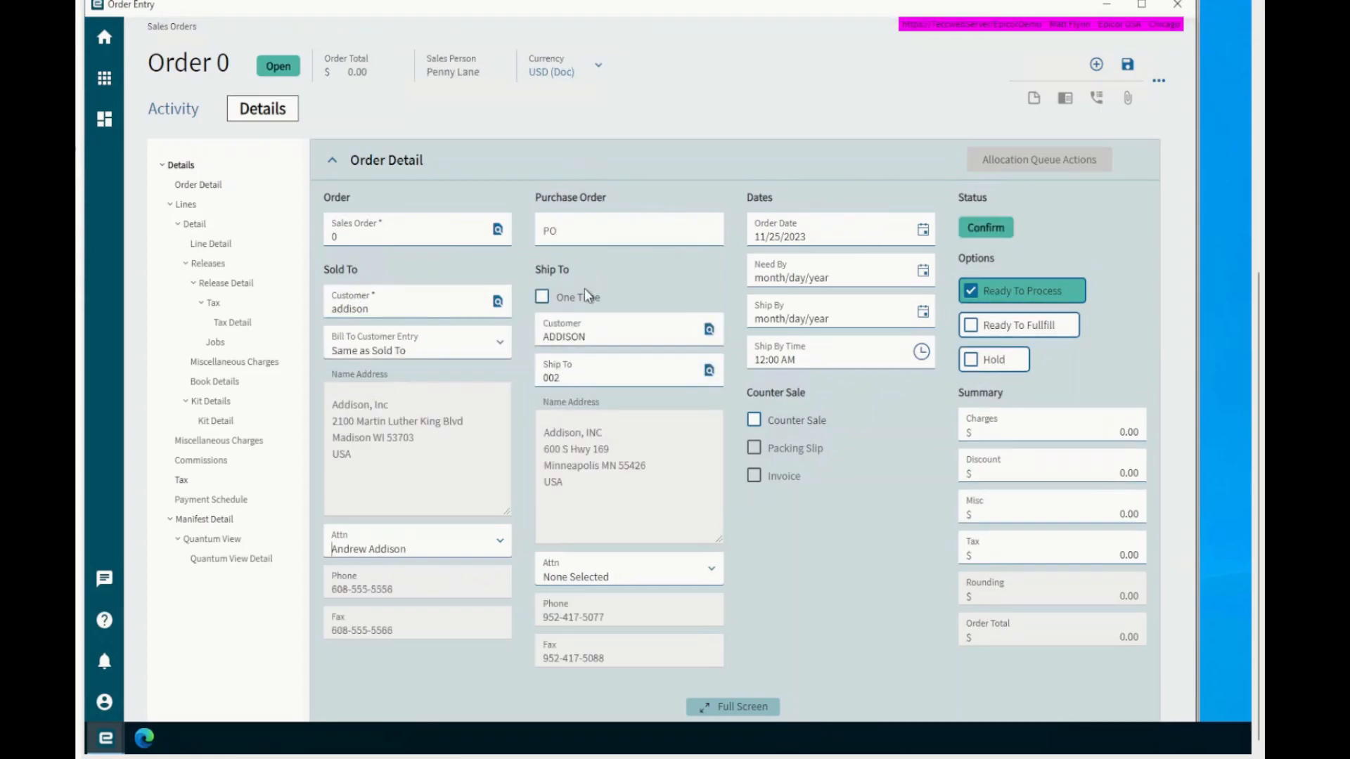
{"action": "left_click", "coordinate": [922, 314]}
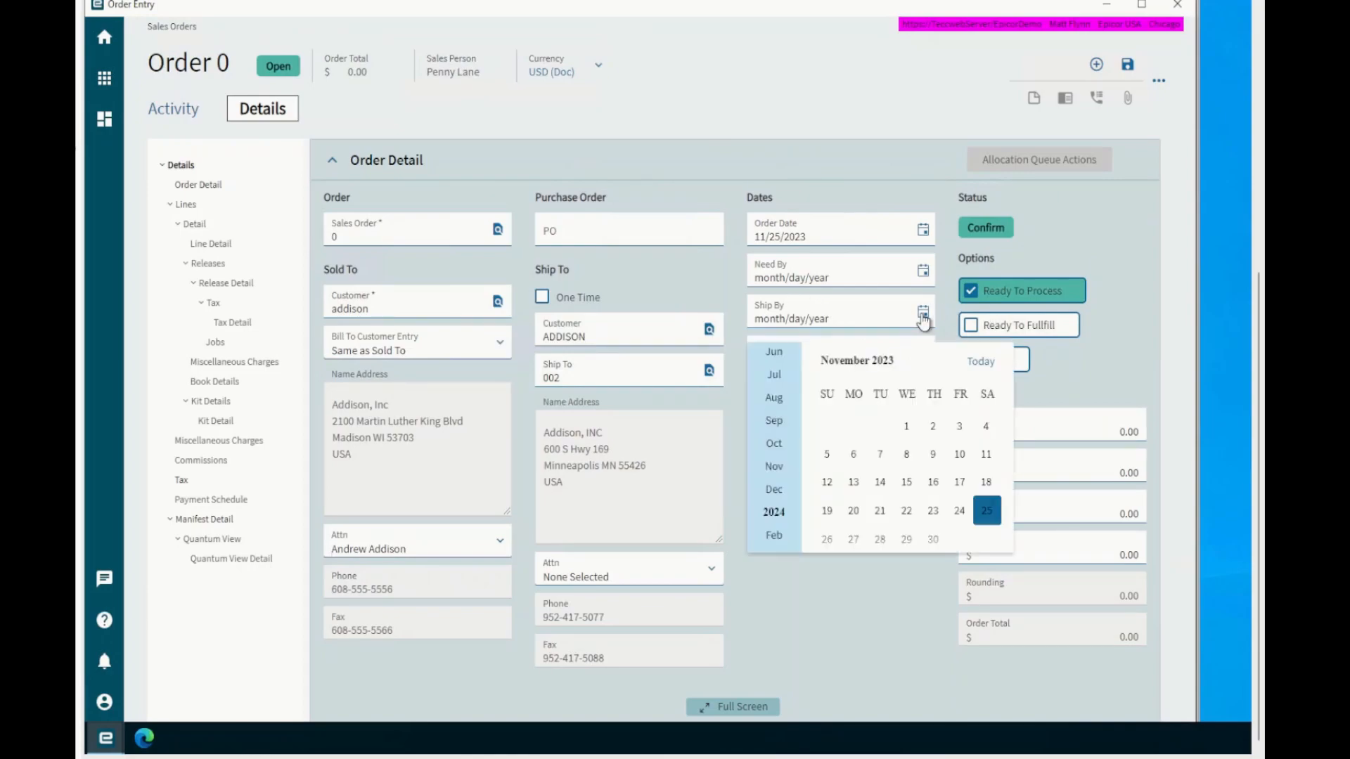
{"action": "left_click", "coordinate": [986, 514]}
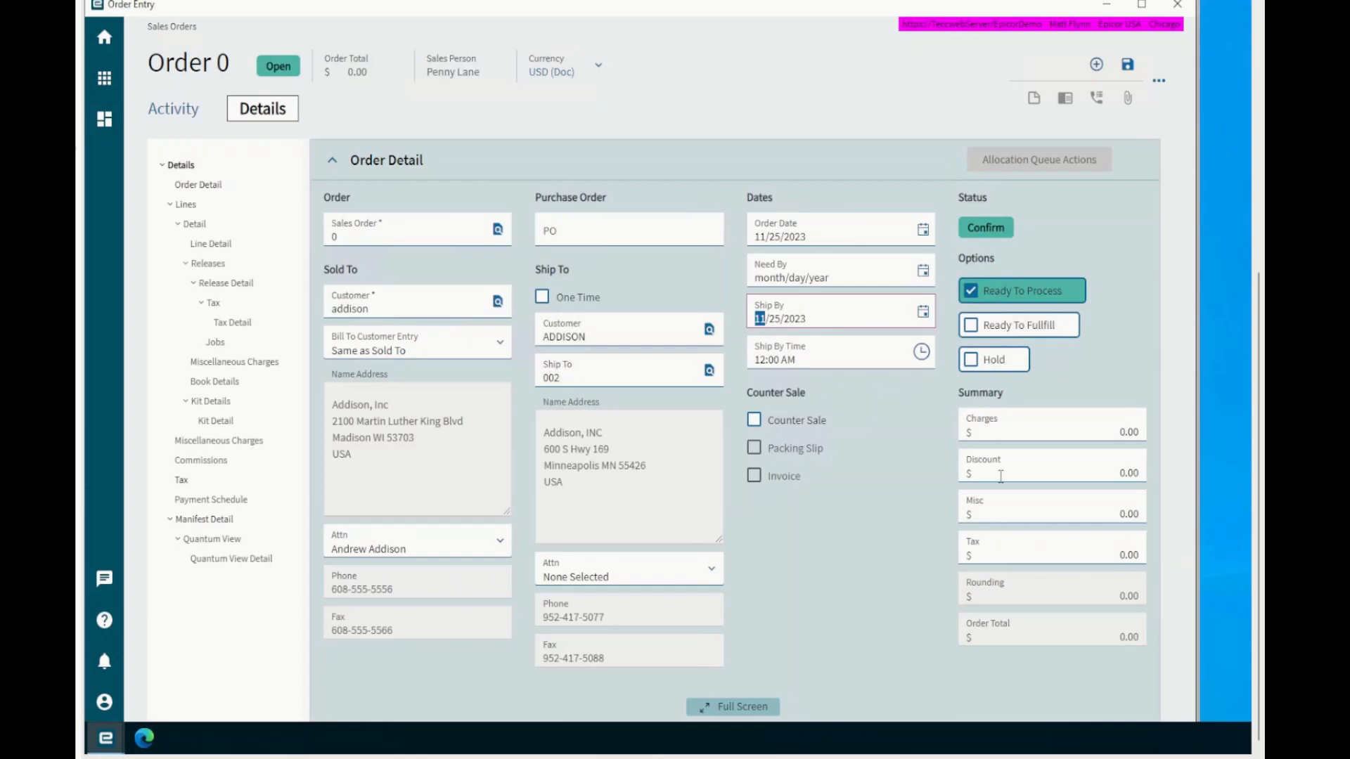
{"action": "left_click", "coordinate": [1127, 65]}
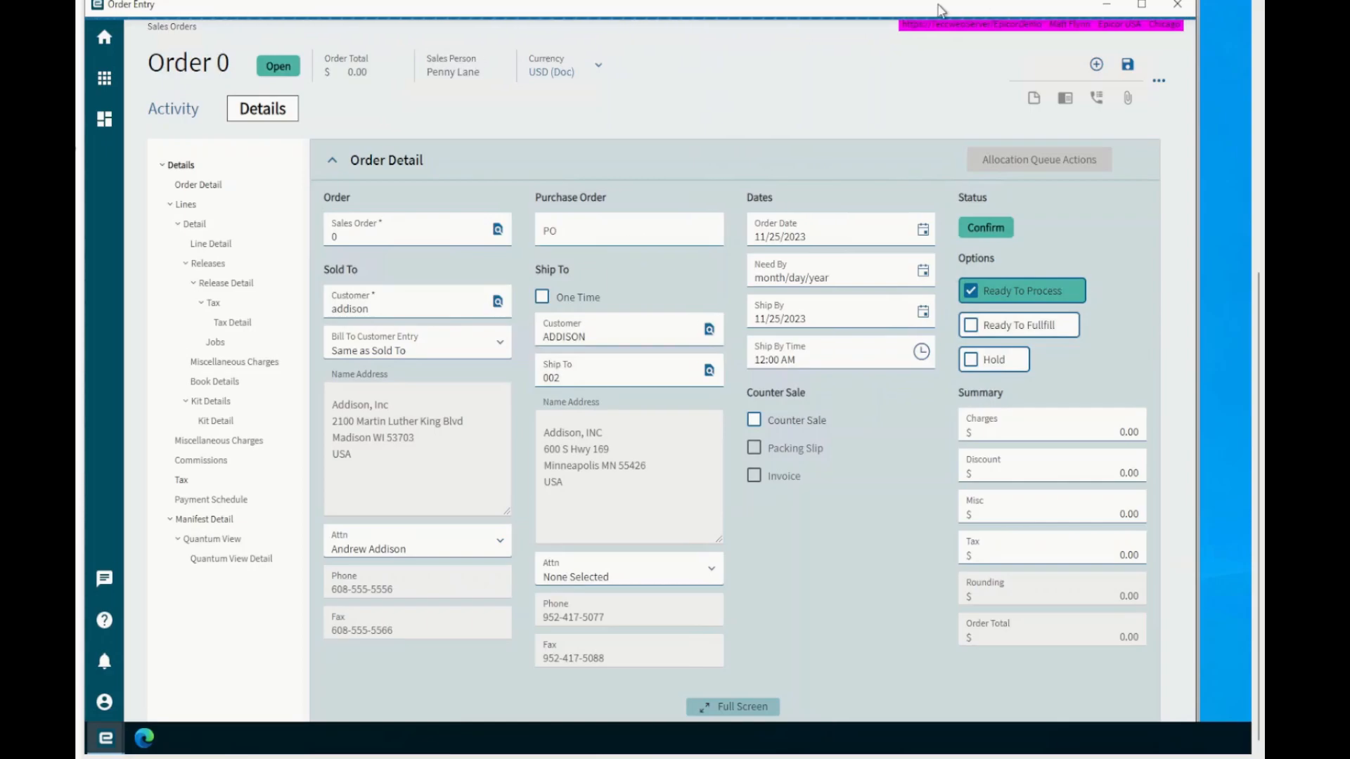
- Add a line to the order for part M@77 with an order quantity of 1
{"action": "left_click", "coordinate": [202, 225]}
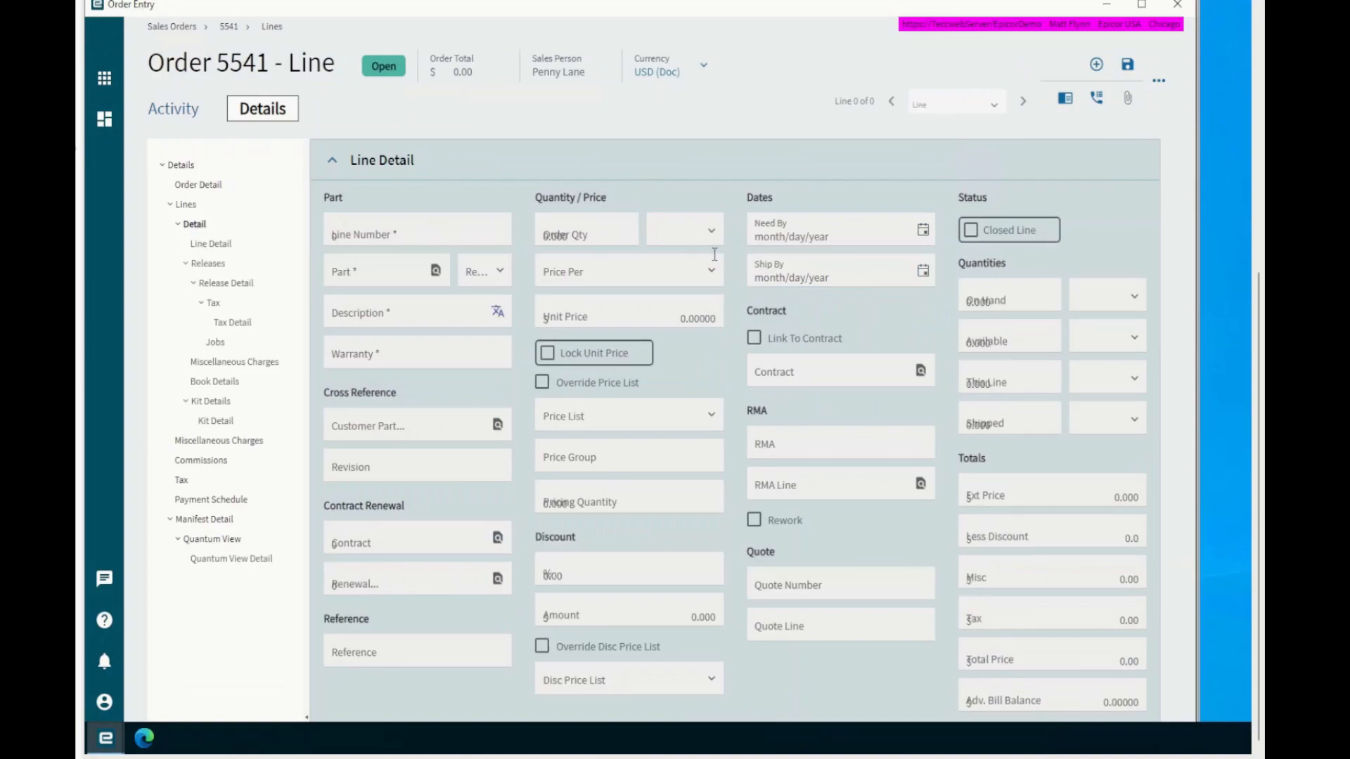
{"action": "left_click", "coordinate": [1097, 65]}
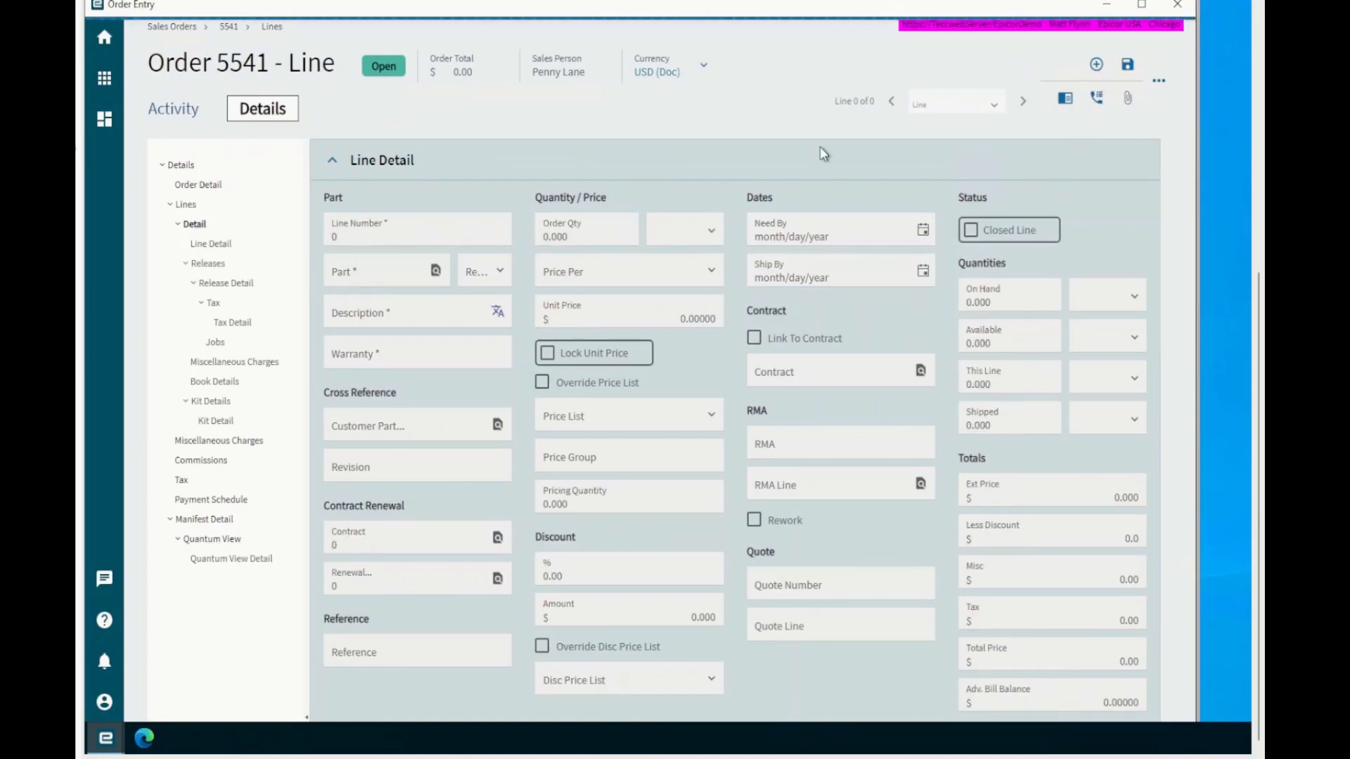
{"action": "left_click", "coordinate": [384, 275]}
{"action": "type", "text": "M@77"}
{"action": "key", "text": "Tab"}
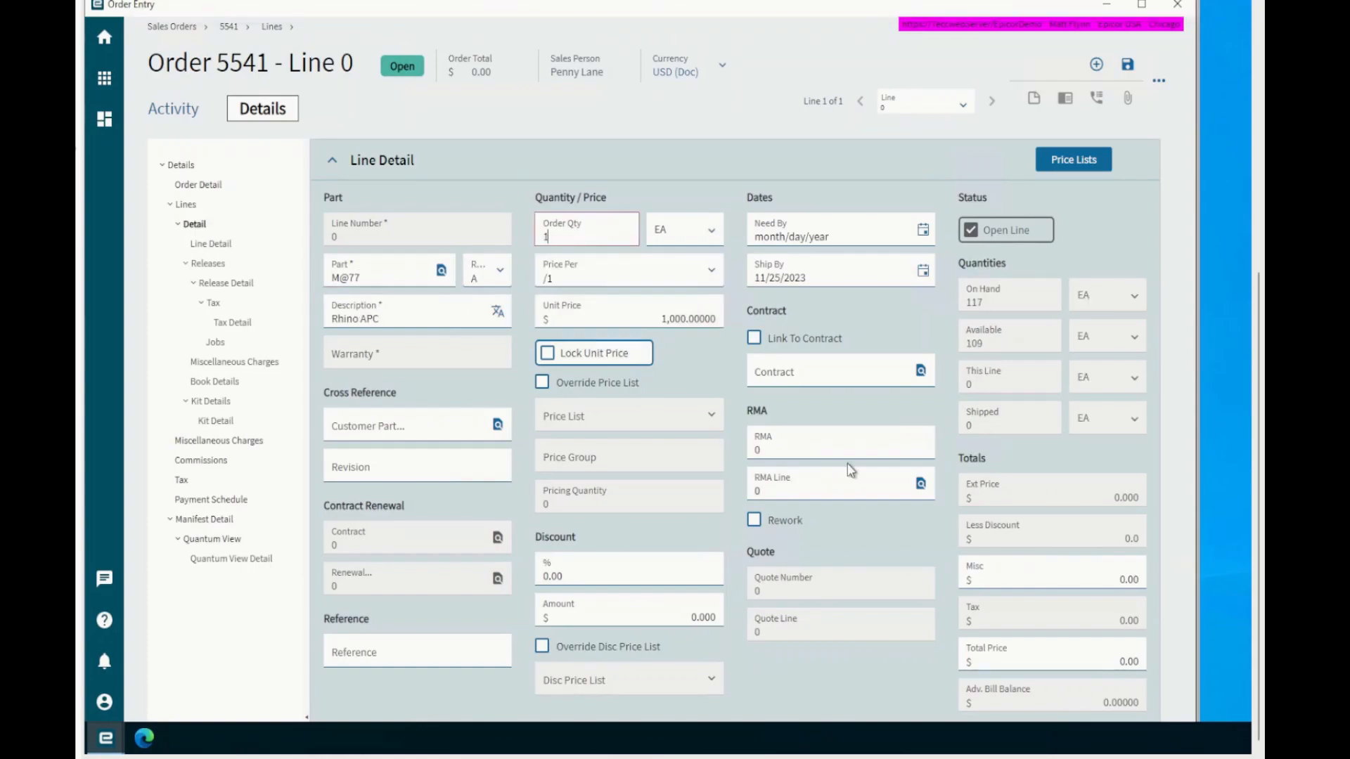
{"action": "key", "text": "Tab"}
- Set the line's release to Make Direct and save it
{"action": "left_click", "coordinate": [359, 423]}
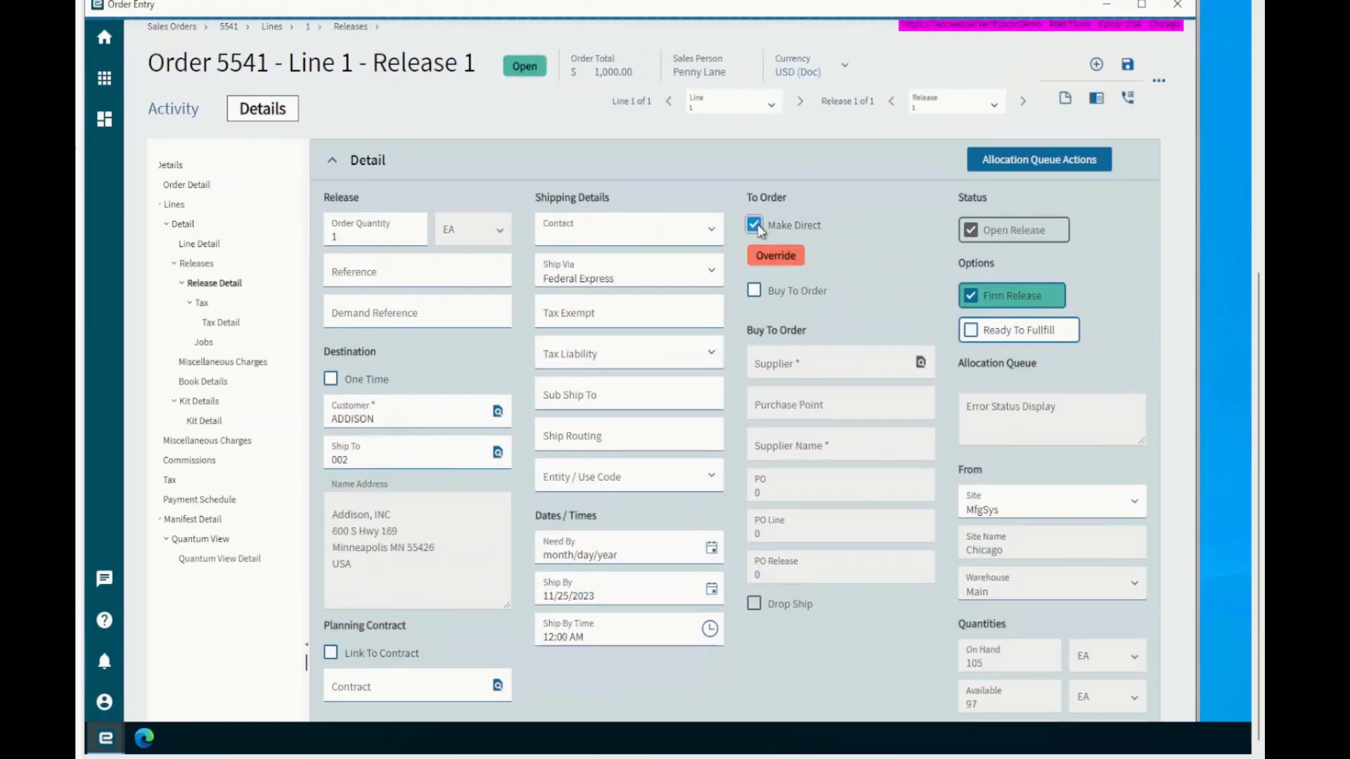
{"action": "left_click", "coordinate": [611, 592]}
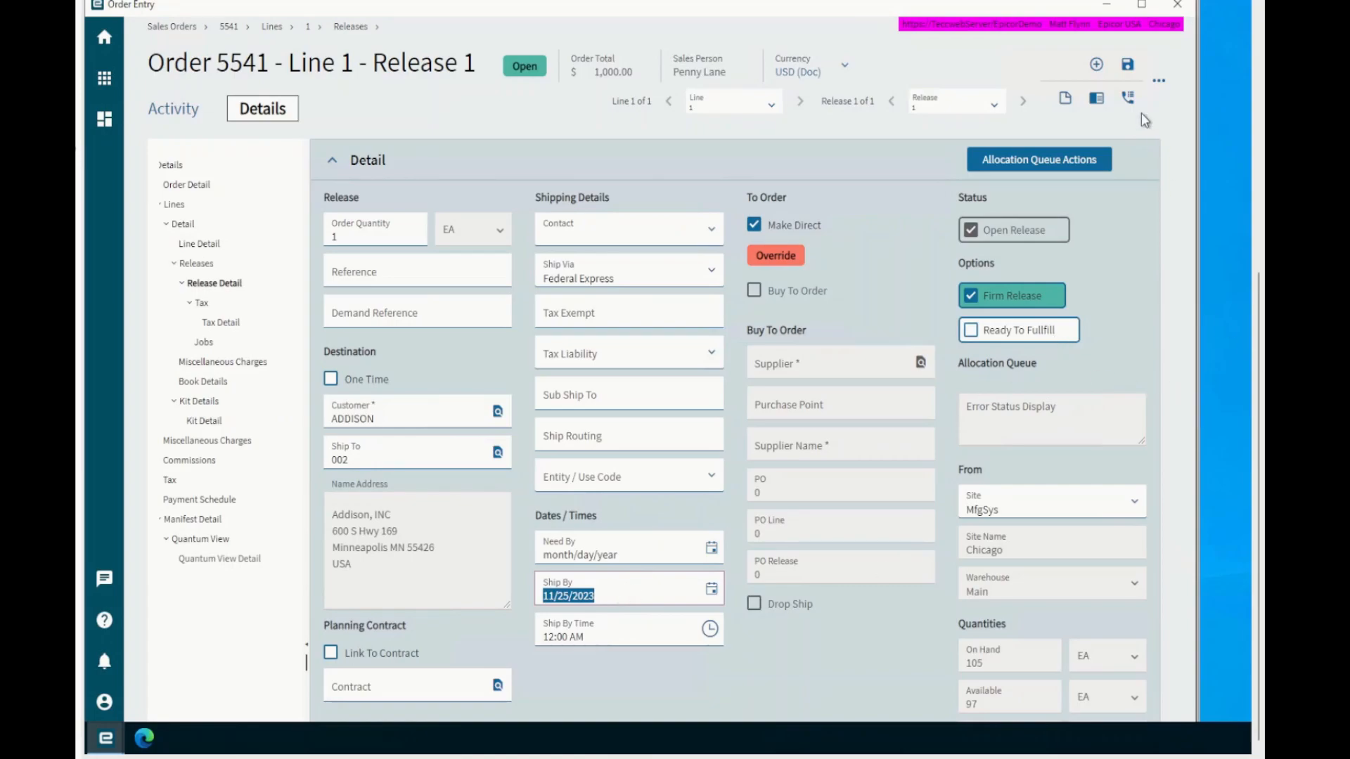
{"action": "left_click", "coordinate": [1128, 68]}
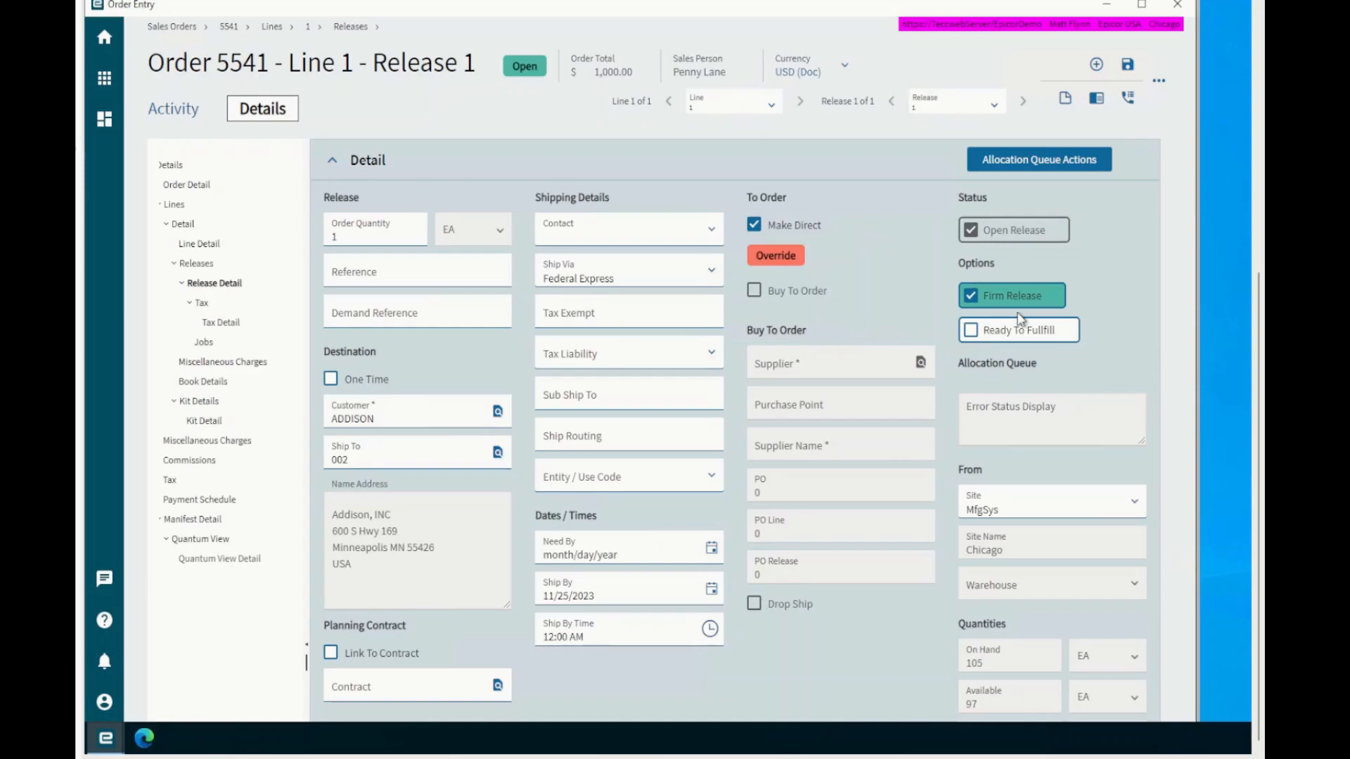
- In the Order Job Wizard, enable Create Job, Get Details, Schedule Job and Release Job for the M@77 line
{"action": "left_click", "coordinate": [1160, 84]}
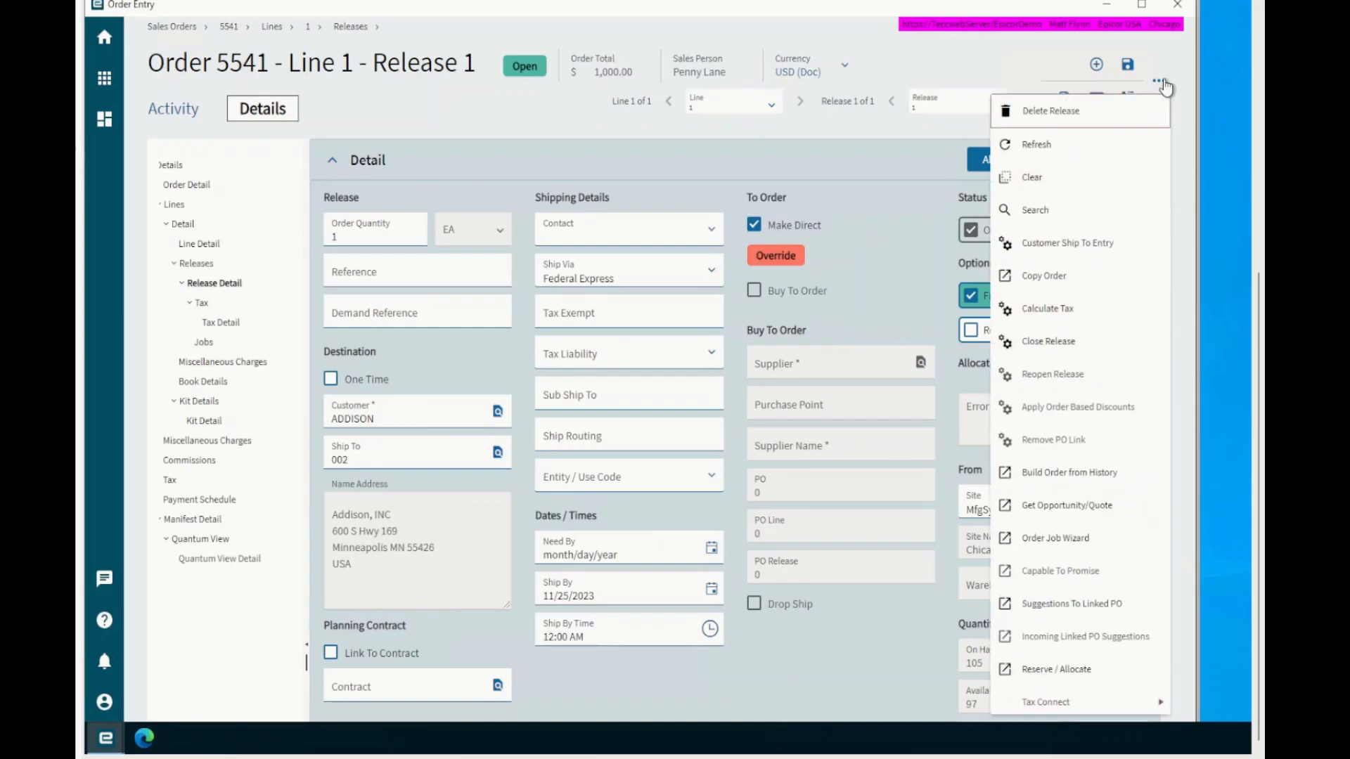
{"action": "left_click", "coordinate": [1064, 537]}
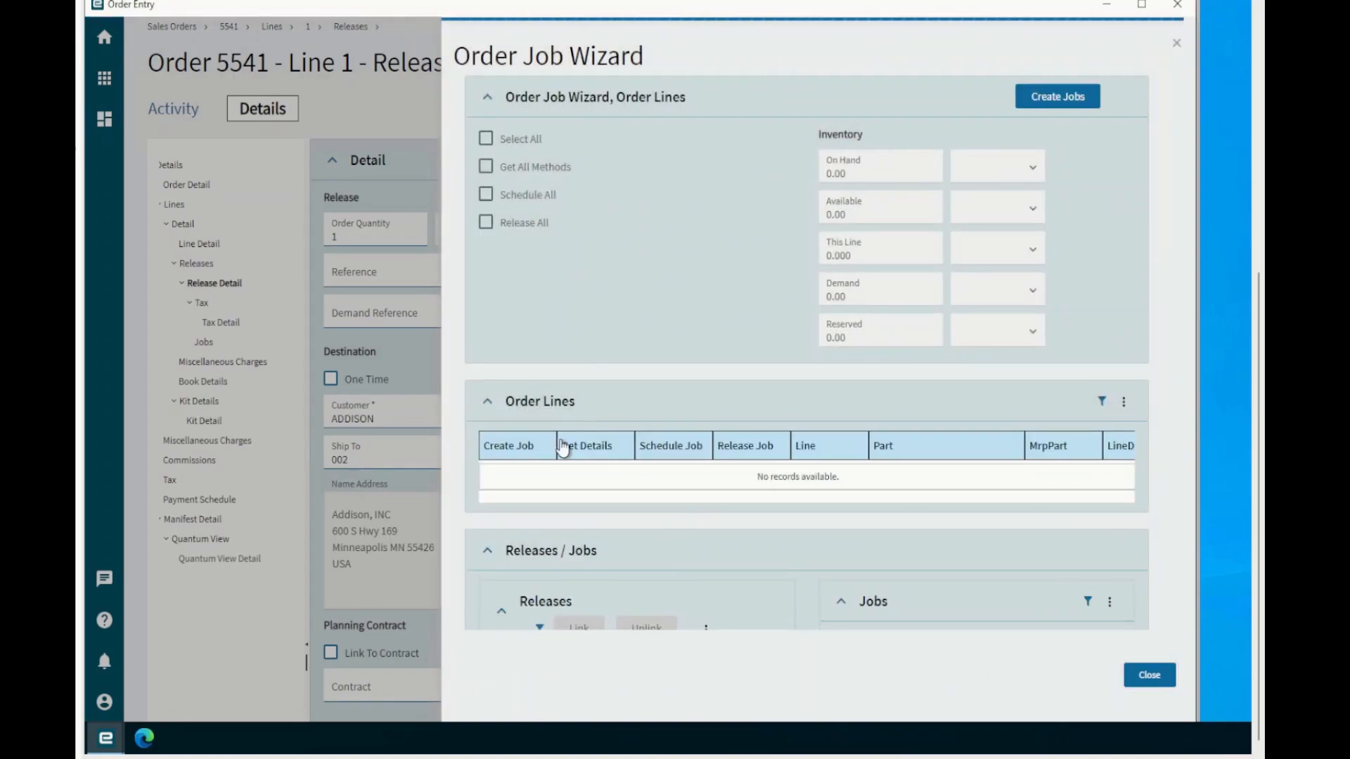
{"action": "scroll", "coordinate": [563, 446], "scroll_direction": "down", "scroll_amount": 1}
{"action": "left_click", "coordinate": [519, 396]}
{"action": "left_click", "coordinate": [594, 398]}
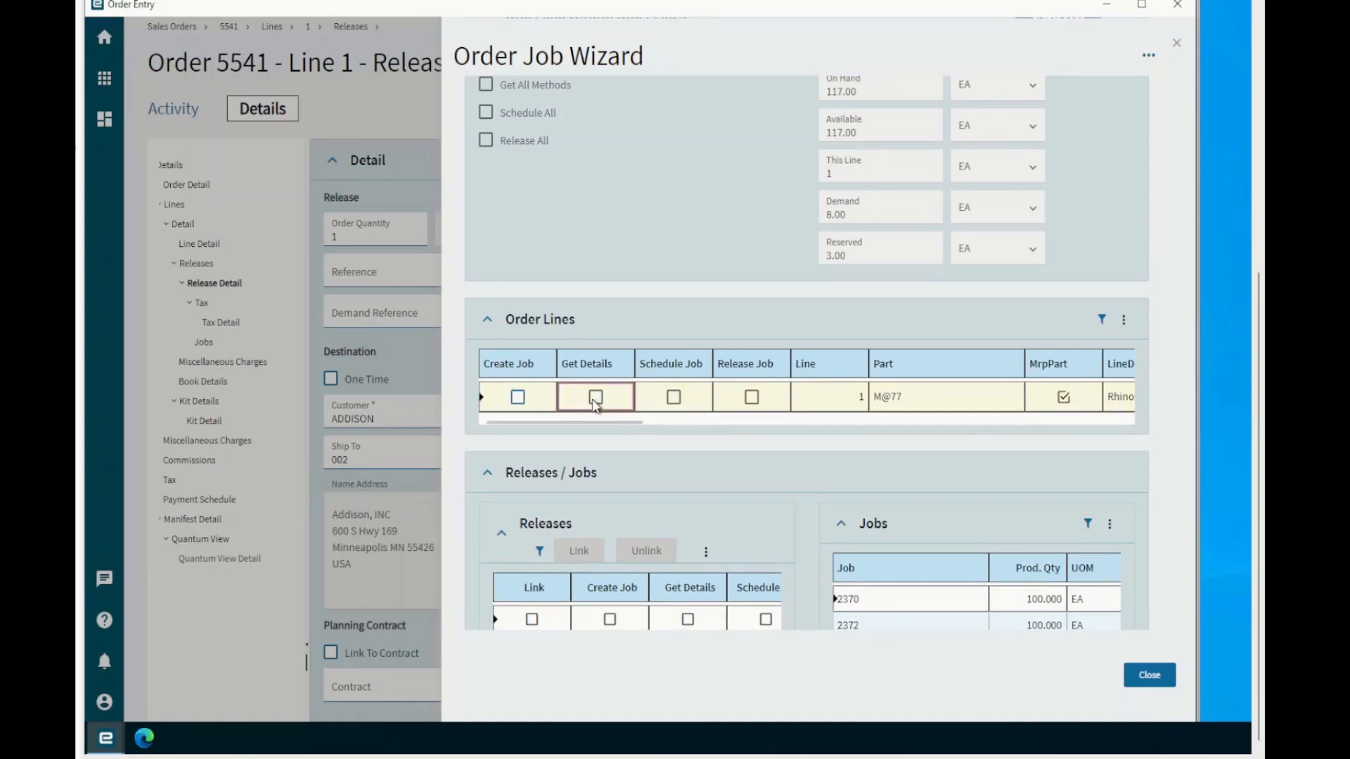
{"action": "left_click", "coordinate": [517, 396]}
{"action": "left_click", "coordinate": [596, 398]}
{"action": "left_click", "coordinate": [674, 398]}
{"action": "left_click", "coordinate": [751, 399]}
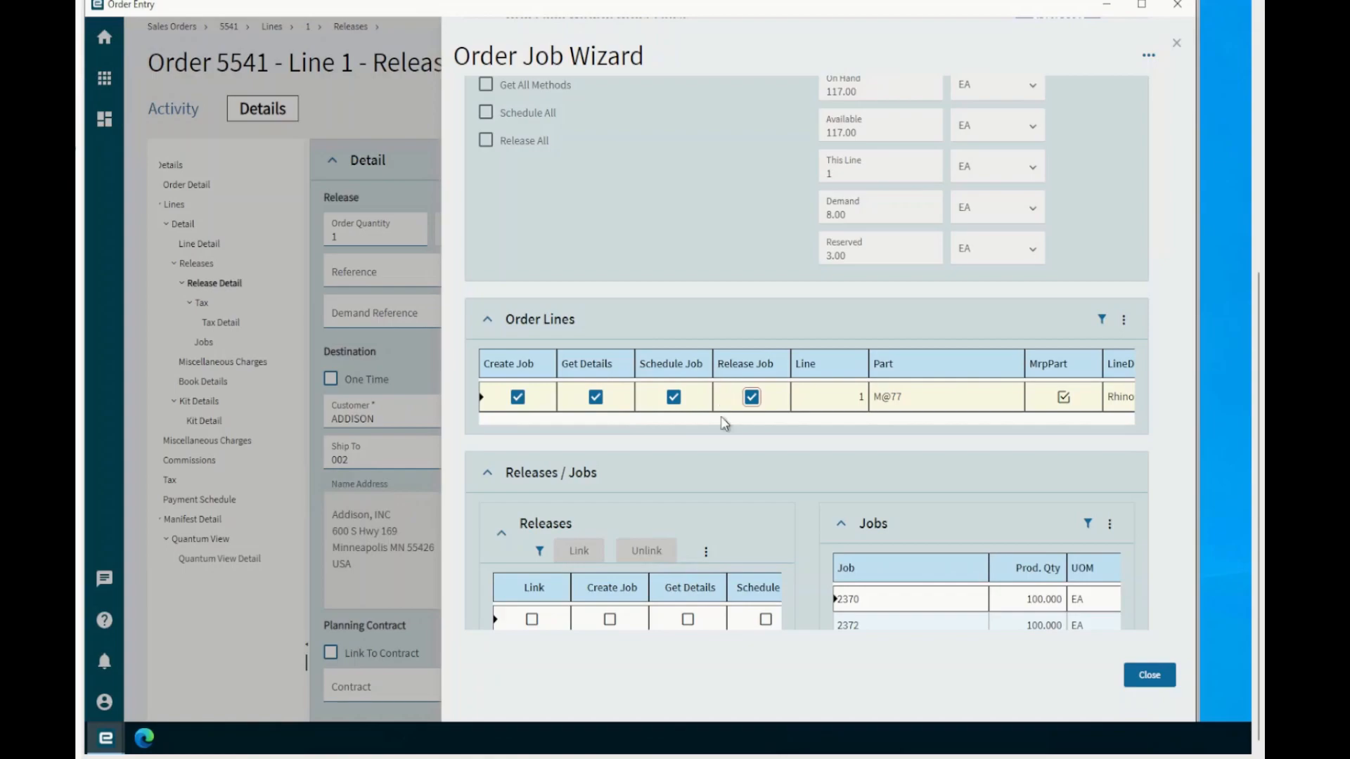
- Create the job for the selected order line and close the wizard
{"action": "scroll", "coordinate": [1061, 415], "scroll_direction": "up", "scroll_amount": 1}
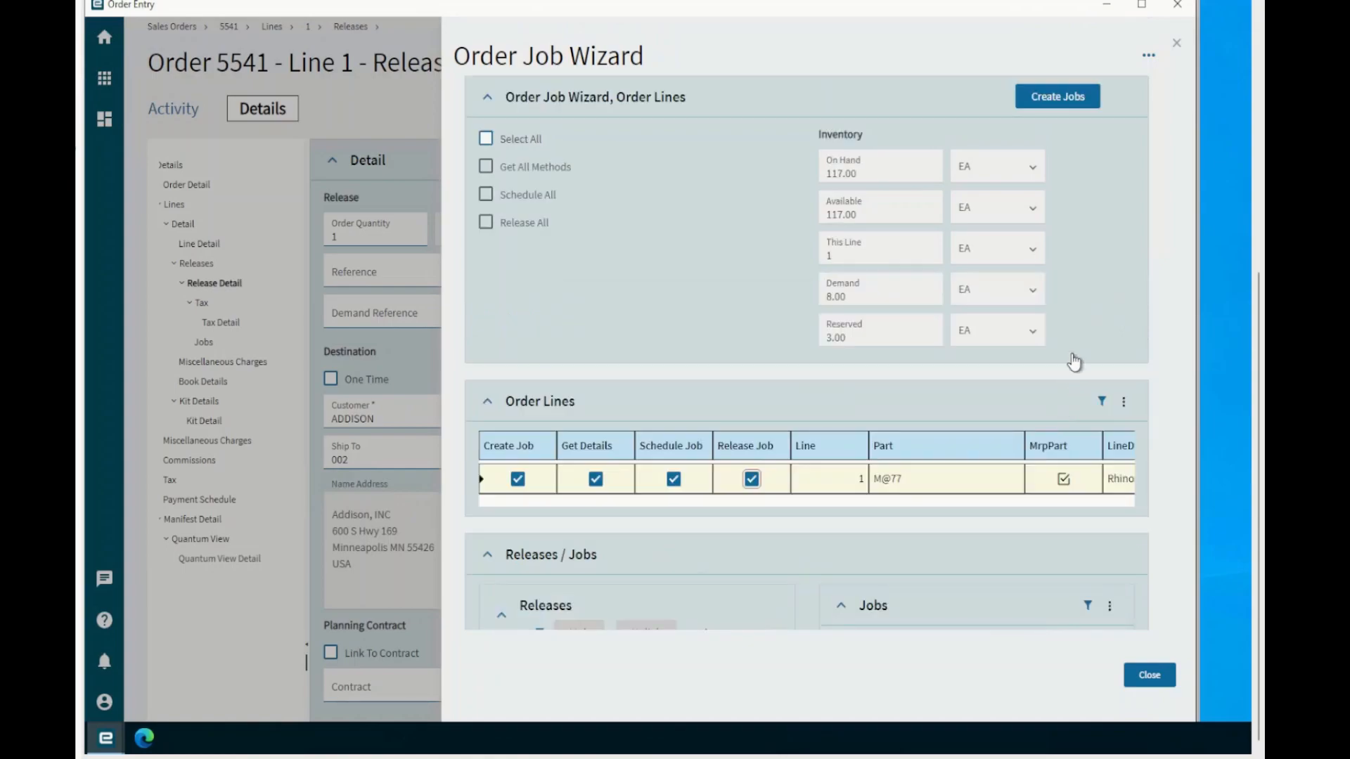
{"action": "left_click", "coordinate": [1042, 100]}
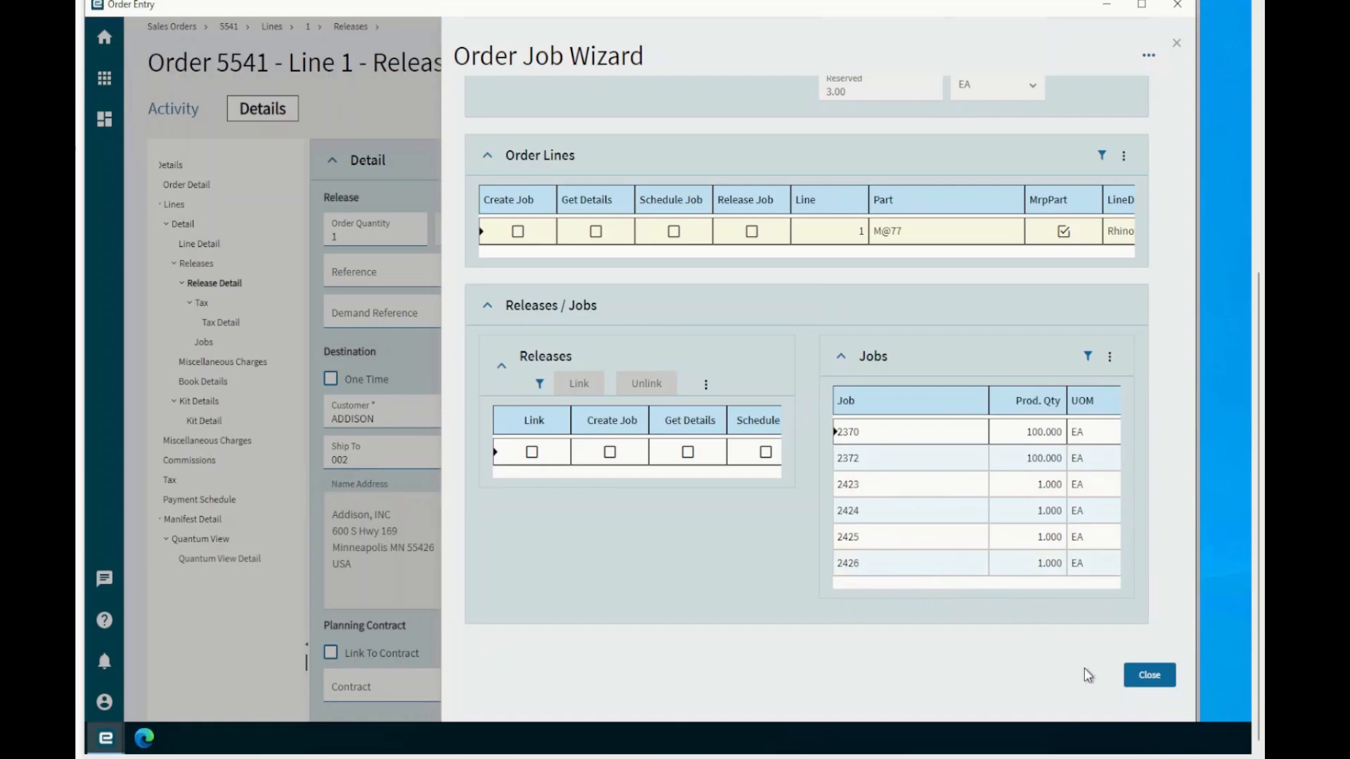
{"action": "left_click", "coordinate": [1148, 675]}
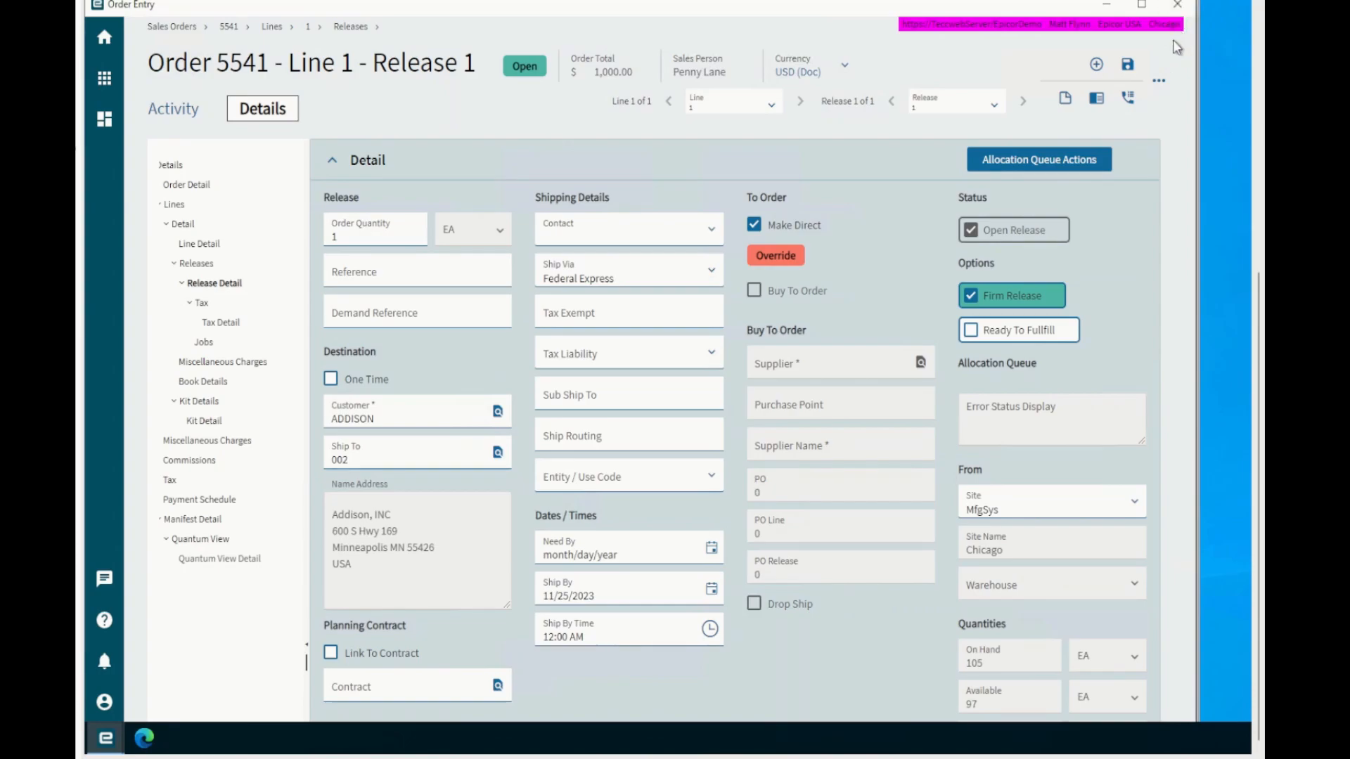
- Close Order Entry and load job 2426 in Job Entry
{"action": "left_click", "coordinate": [1177, 5]}
{"action": "left_click", "coordinate": [431, 101]}
{"action": "type", "text": "2426"}
{"action": "key", "text": "Tab"}
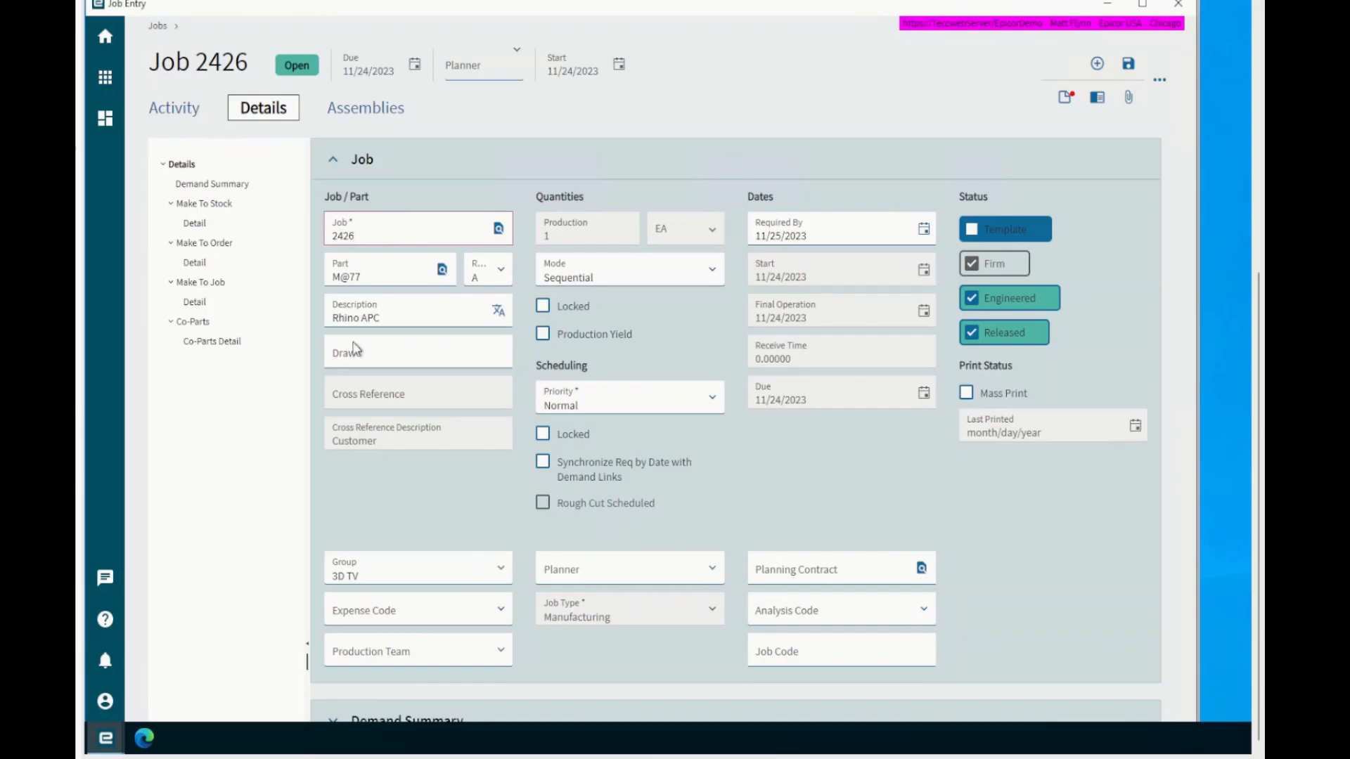
- Review the materials and operations of job 2426's assembly, returning to the job details
{"action": "left_click", "coordinate": [353, 113]}
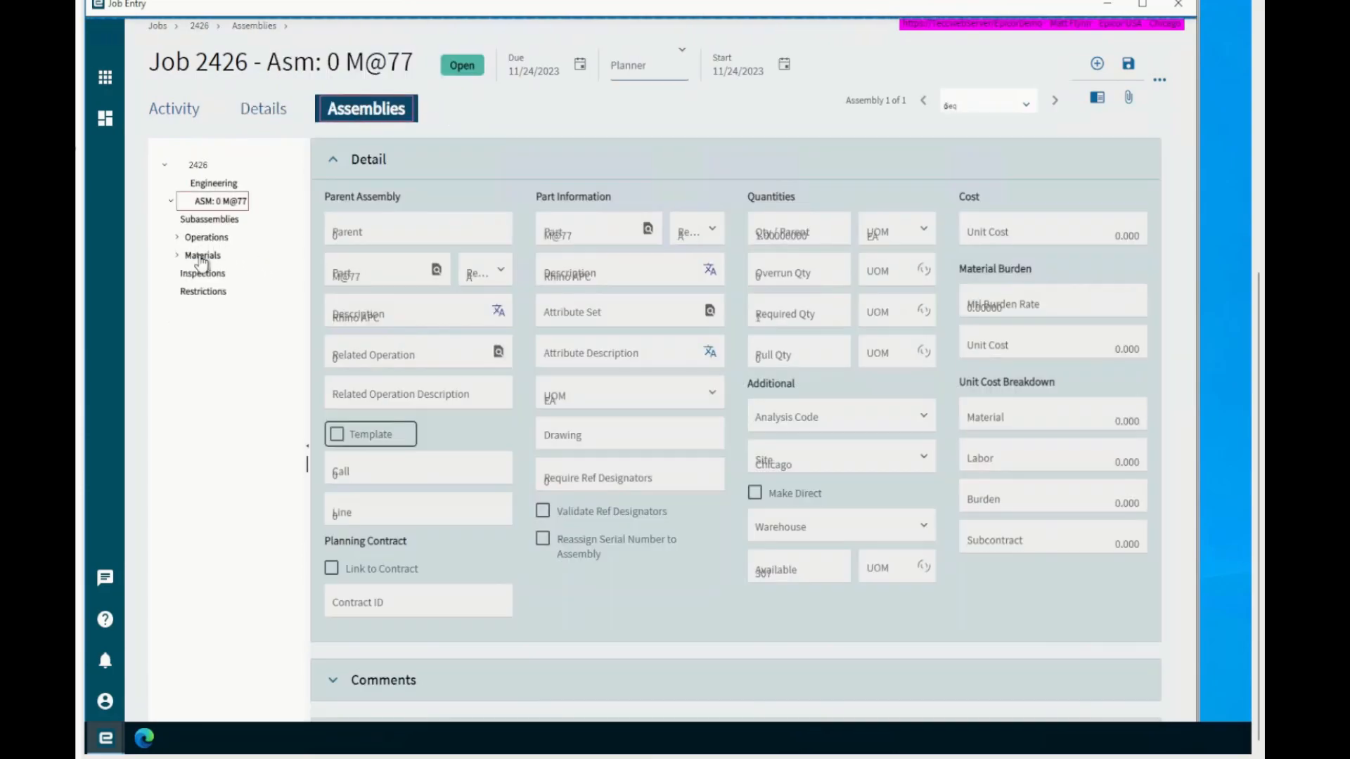
{"action": "left_click", "coordinate": [202, 256]}
{"action": "left_click", "coordinate": [206, 237]}
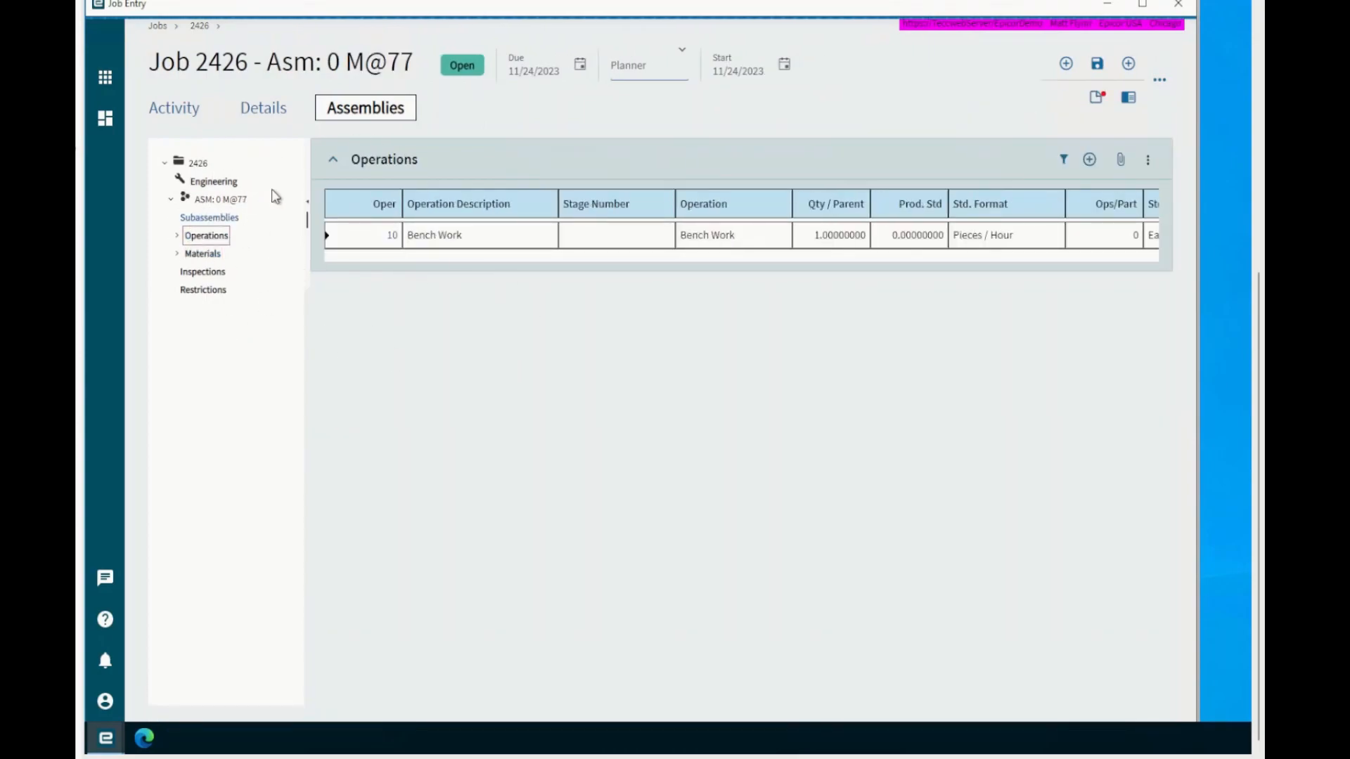
{"action": "left_click", "coordinate": [264, 108]}
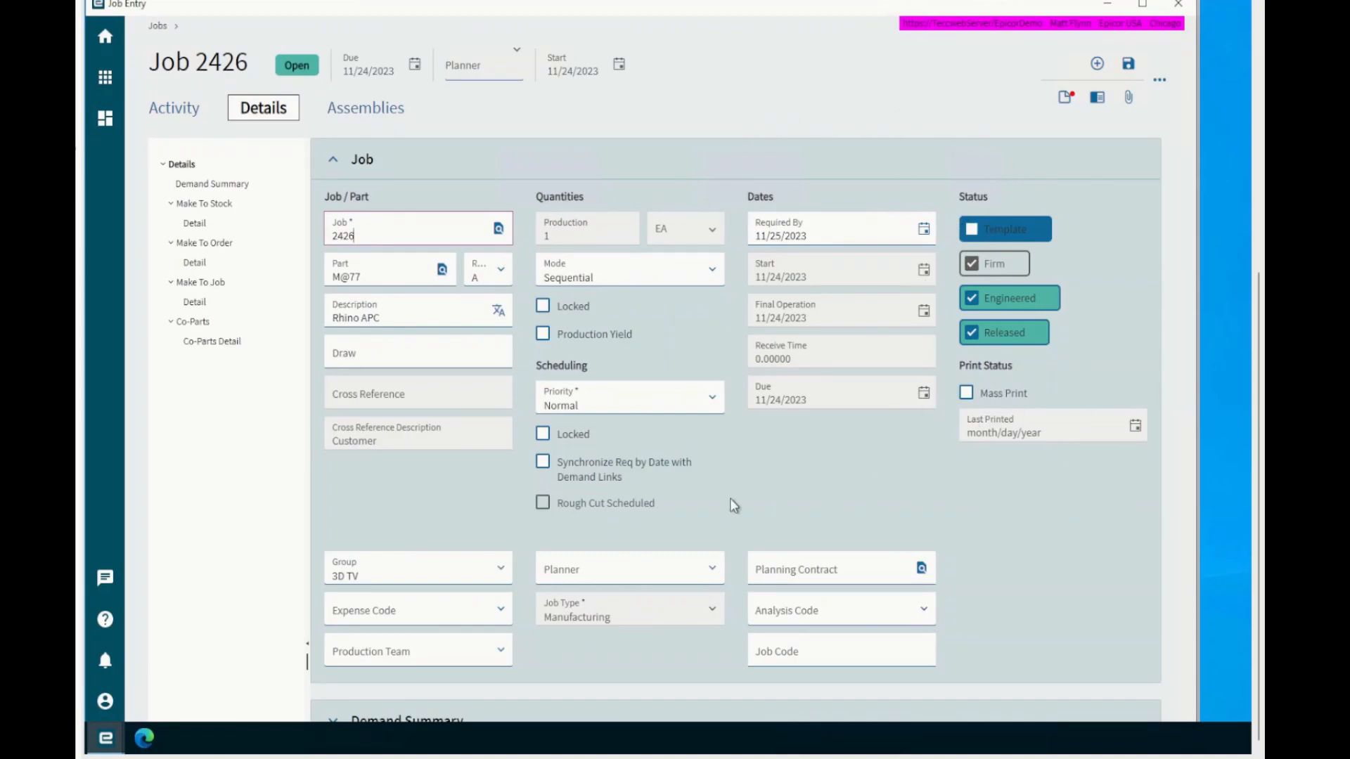
- Close Job Entry and start a production activity on operation 10 of job 2426 in Data Collection
{"action": "left_click", "coordinate": [1178, 4]}
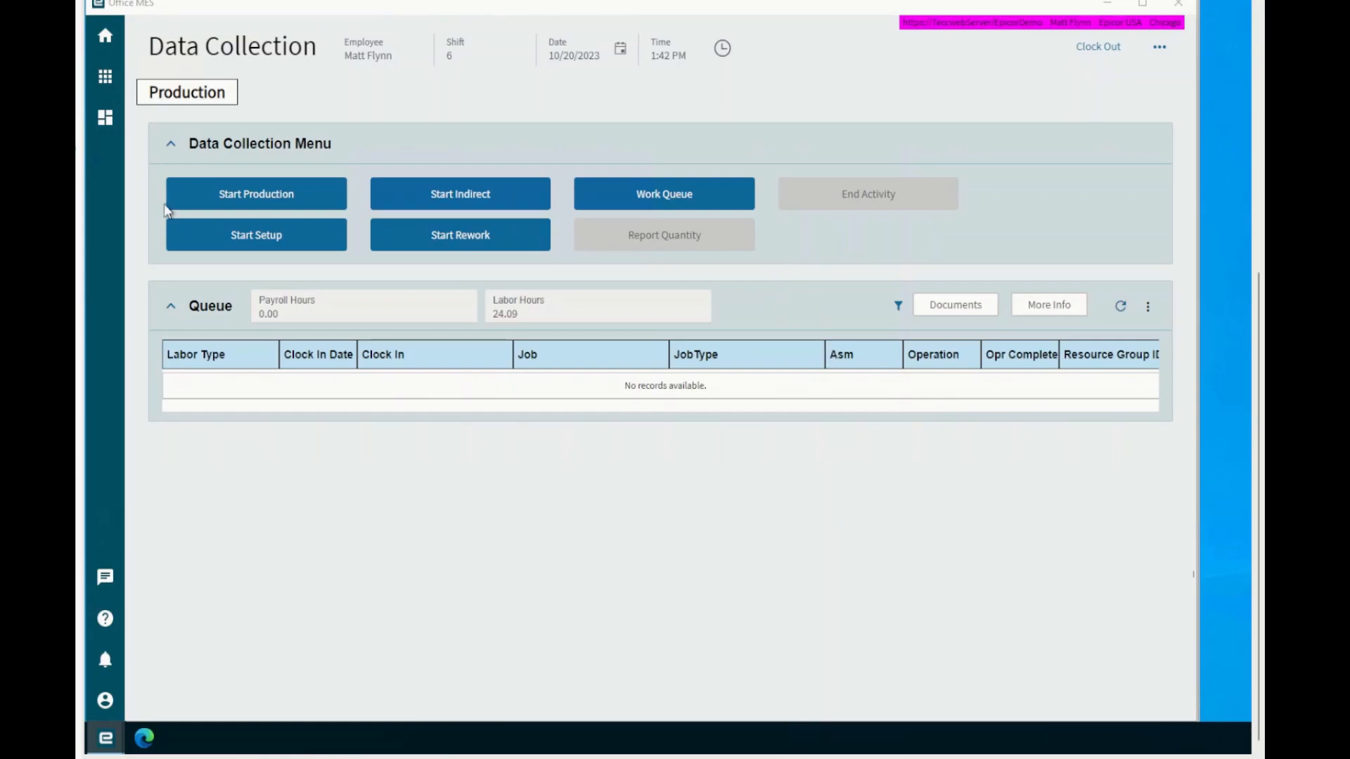
{"action": "left_click", "coordinate": [216, 203]}
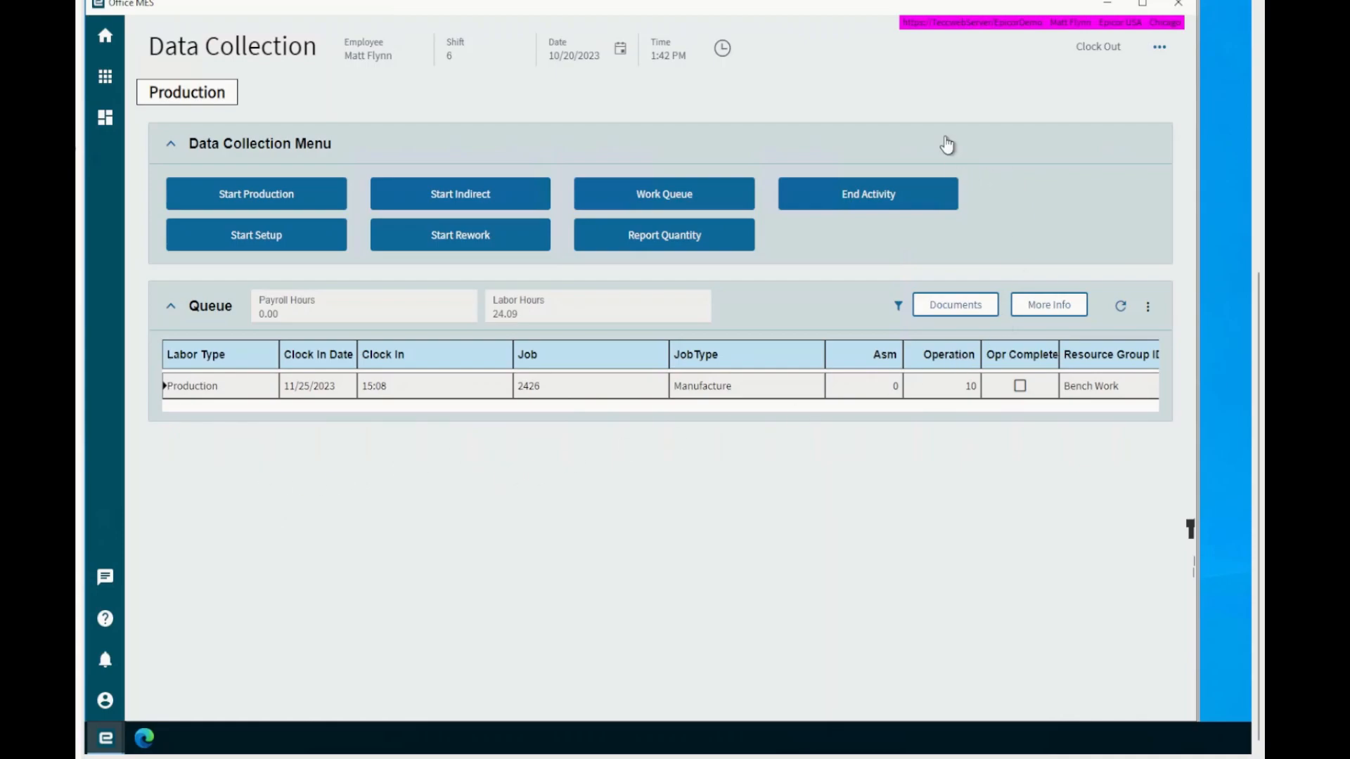
- Begin ending the production activity for job 2426 and set its current quantity to 1
{"action": "left_click", "coordinate": [880, 202]}
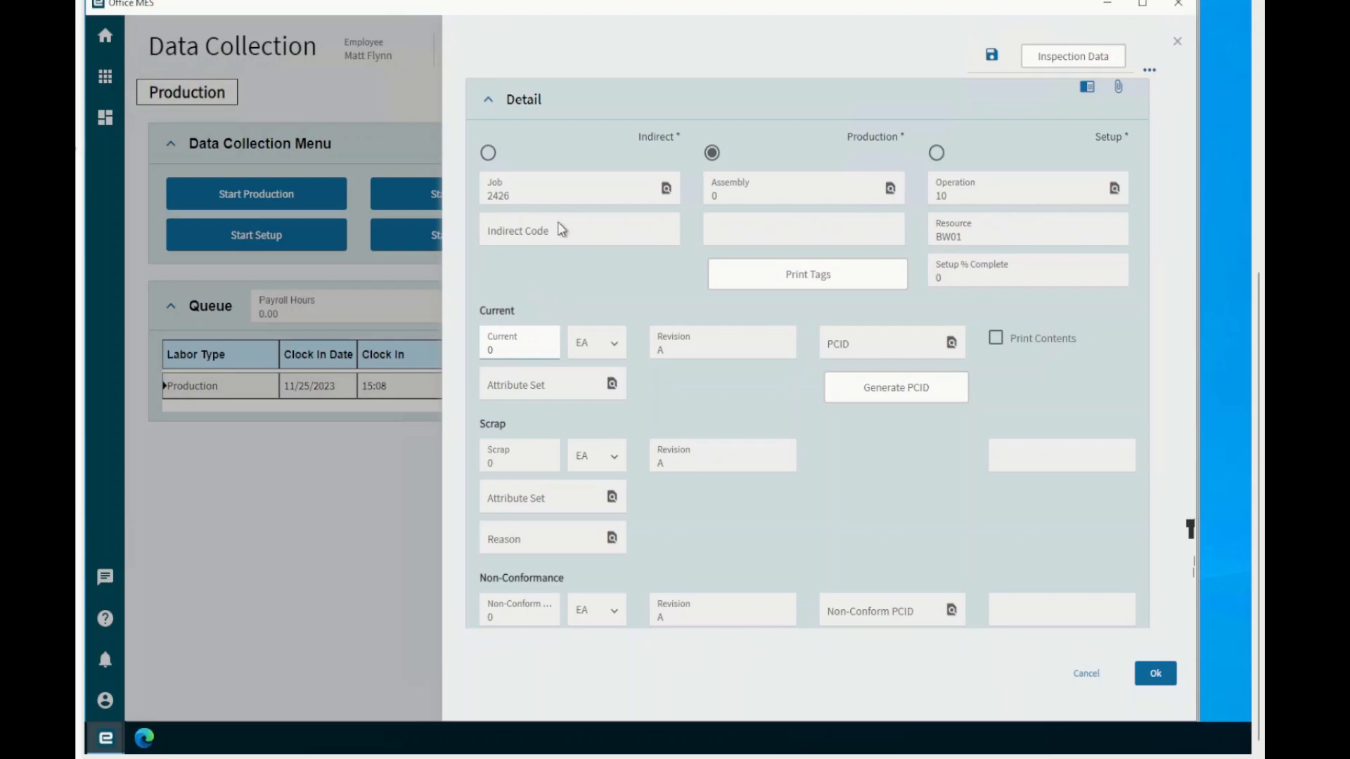
{"action": "left_click", "coordinate": [501, 351]}
{"action": "type", "text": "1"}
{"action": "key", "text": "Tab"}
- Generate a dynamic PCID with ID code test and package code PLT for the Production Floor warehouse, with label printing off
{"action": "left_click", "coordinate": [878, 376]}
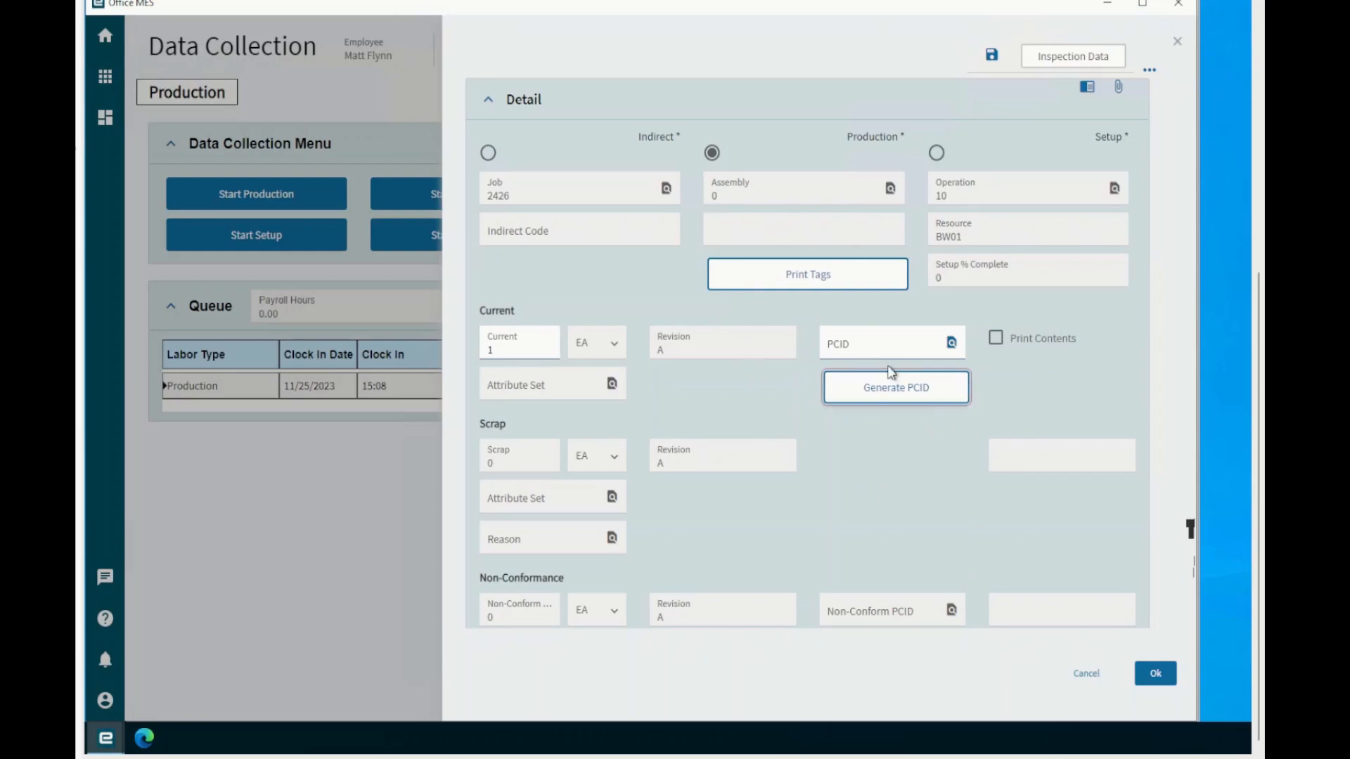
{"action": "left_click", "coordinate": [885, 349]}
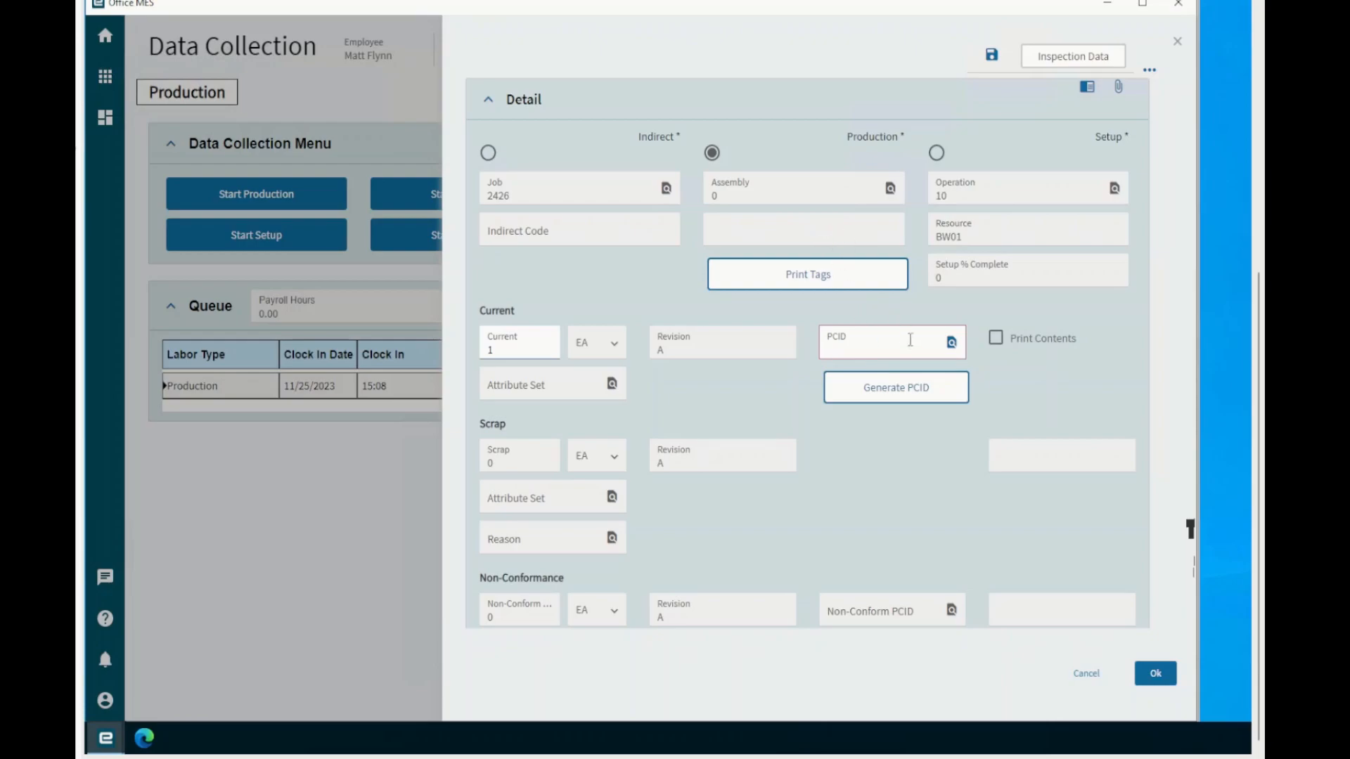
{"action": "left_click", "coordinate": [904, 398]}
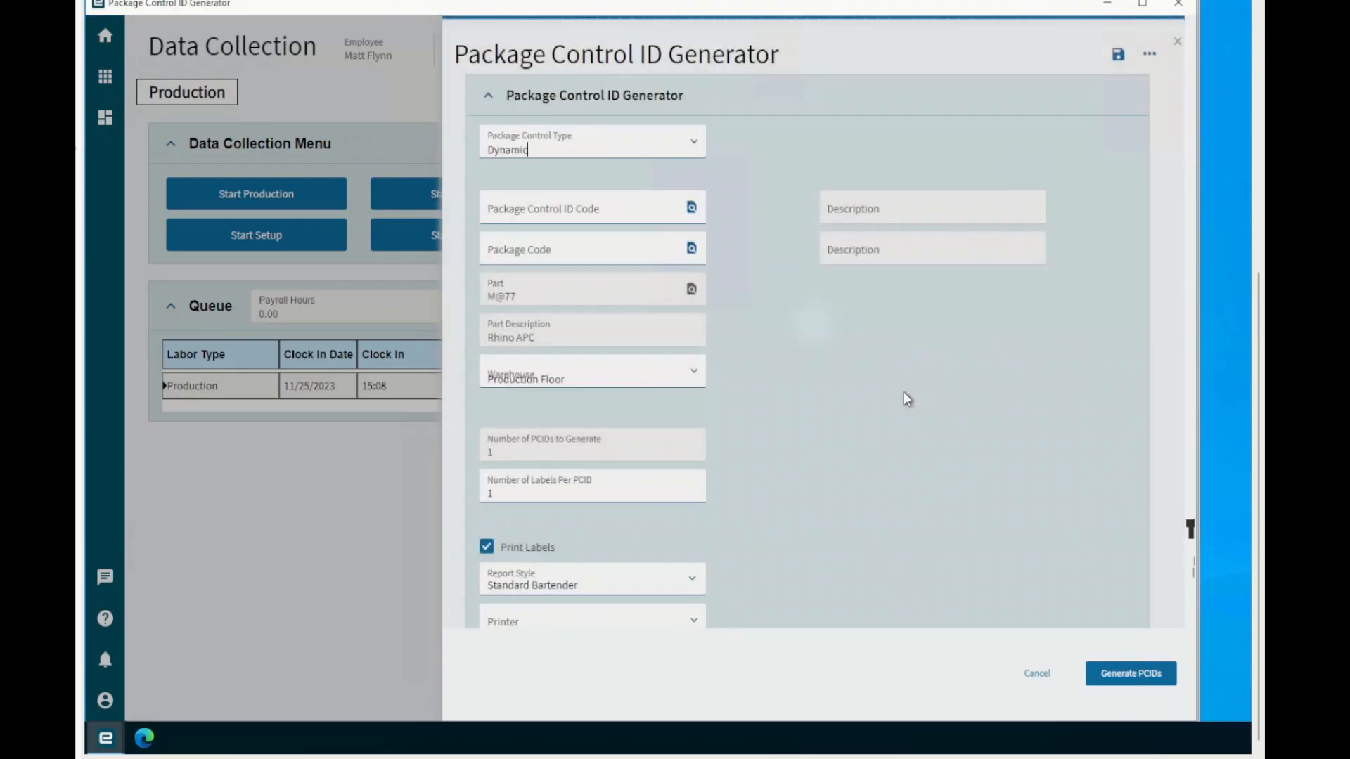
{"action": "left_click", "coordinate": [499, 552]}
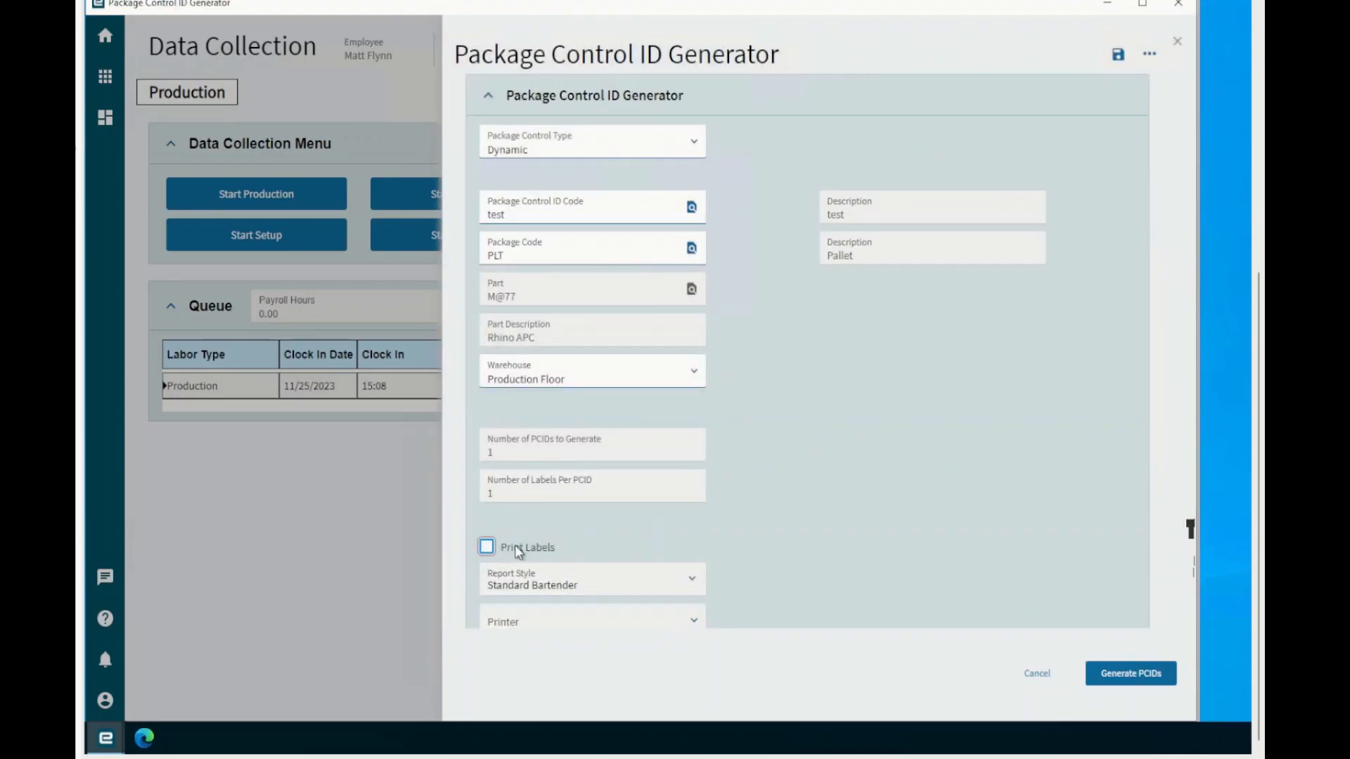
{"action": "left_click", "coordinate": [1146, 686]}
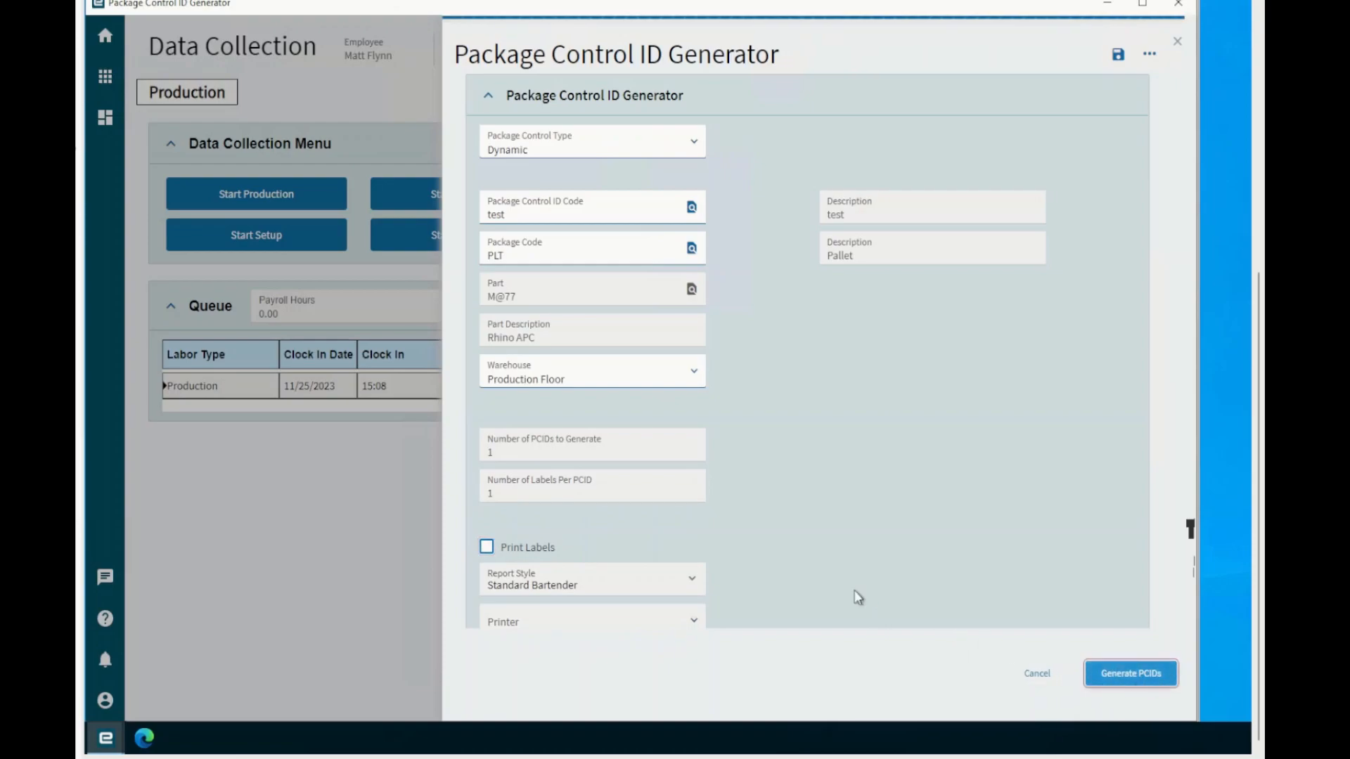
- Assign PCID 19 to the reported quantity and confirm the end of the activity
{"action": "left_click", "coordinate": [857, 347]}
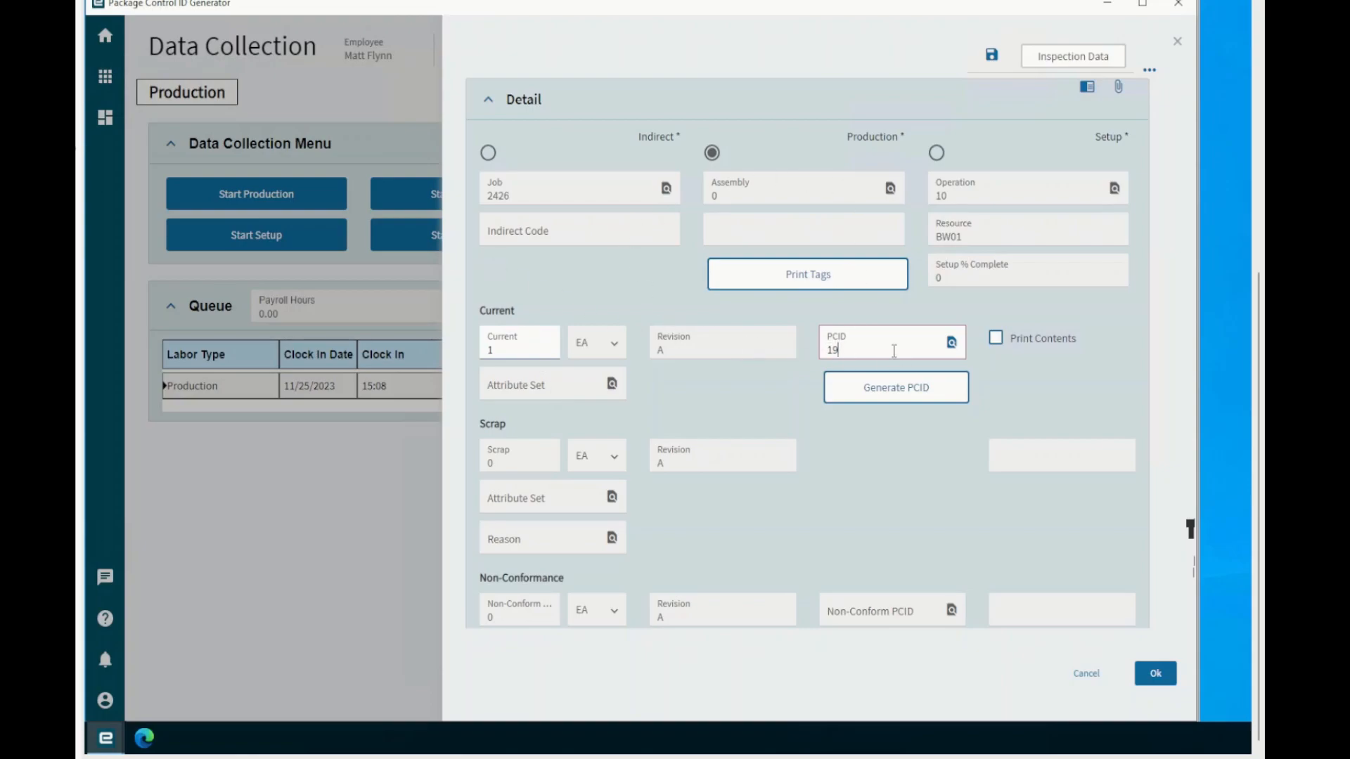
{"action": "double_click", "coordinate": [832, 350]}
{"action": "left_click", "coordinate": [787, 359]}
{"action": "left_click", "coordinate": [1161, 684]}
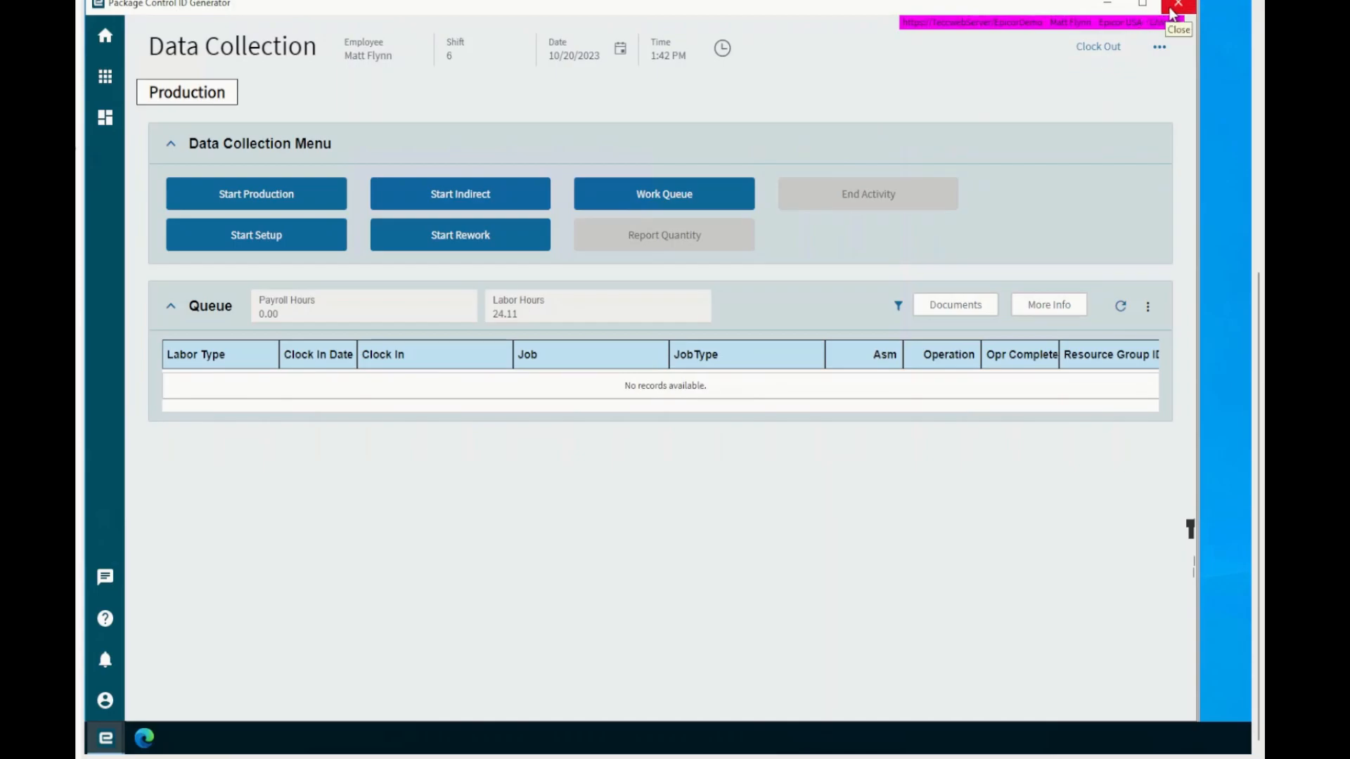
- Close Data Collection and look up PCID 19 in Package Control ID Maintenance to examine its status
{"action": "left_click", "coordinate": [1178, 6]}
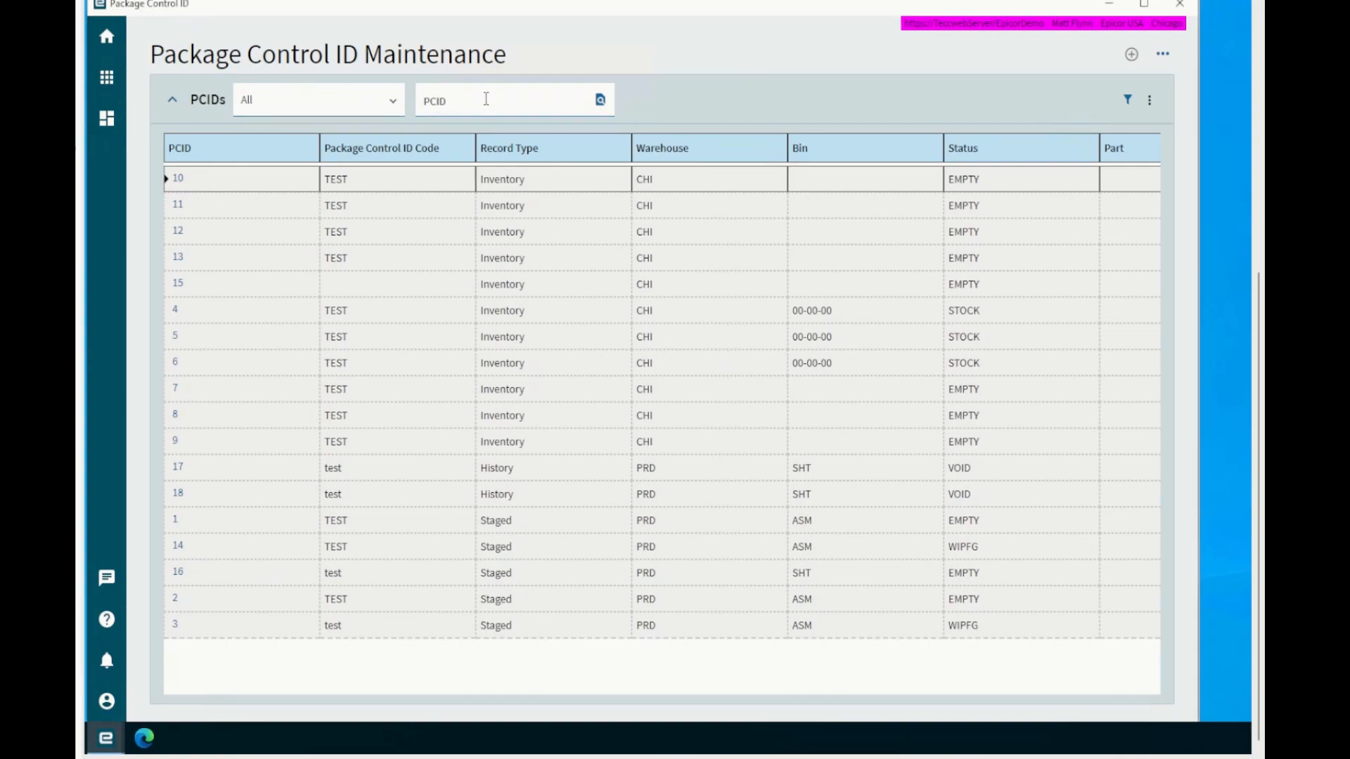
{"action": "left_click", "coordinate": [463, 101]}
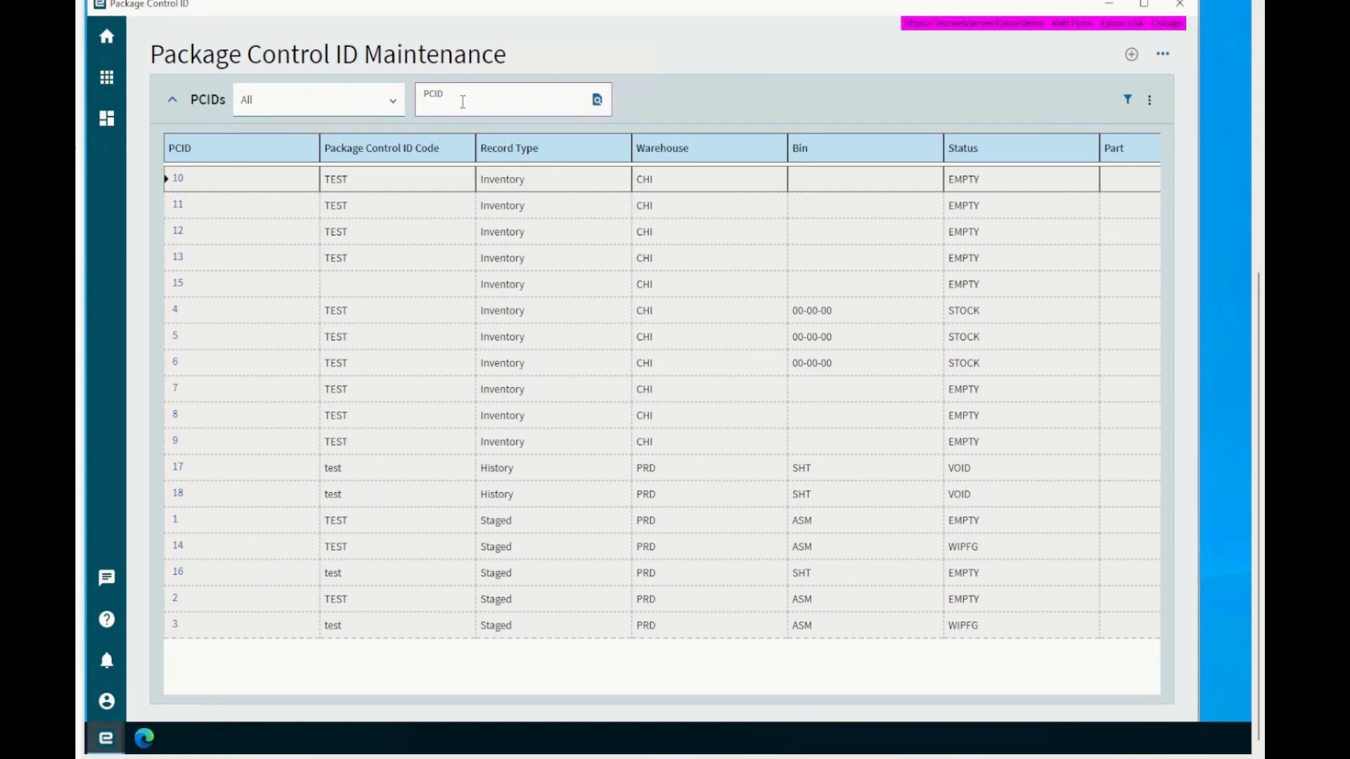
{"action": "type", "text": "19"}
{"action": "key", "text": "Return"}
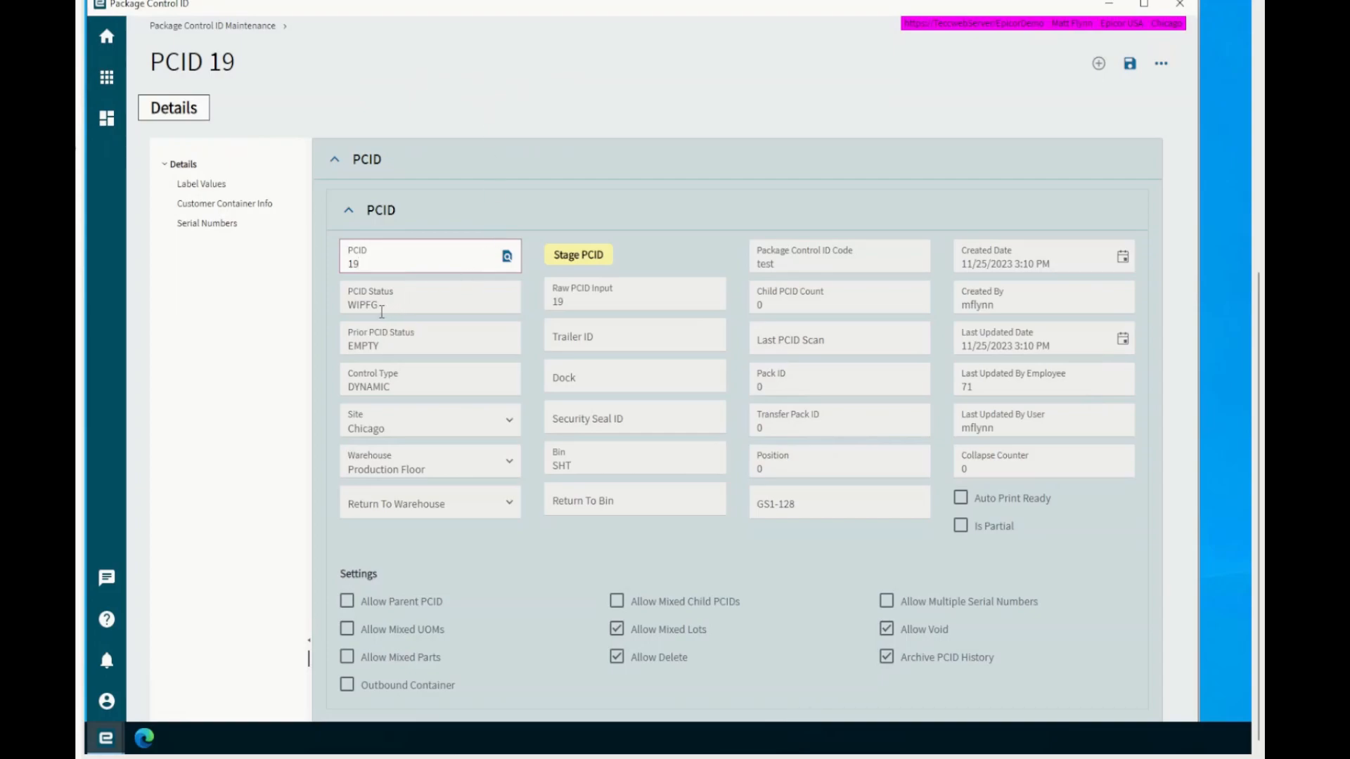
- Examine the current and prior status of PCID 19, and put the Package Control ID window aside
{"action": "left_click_drag", "start_coordinate": [350, 305], "coordinate": [381, 301]}
{"action": "double_click", "coordinate": [360, 343]}
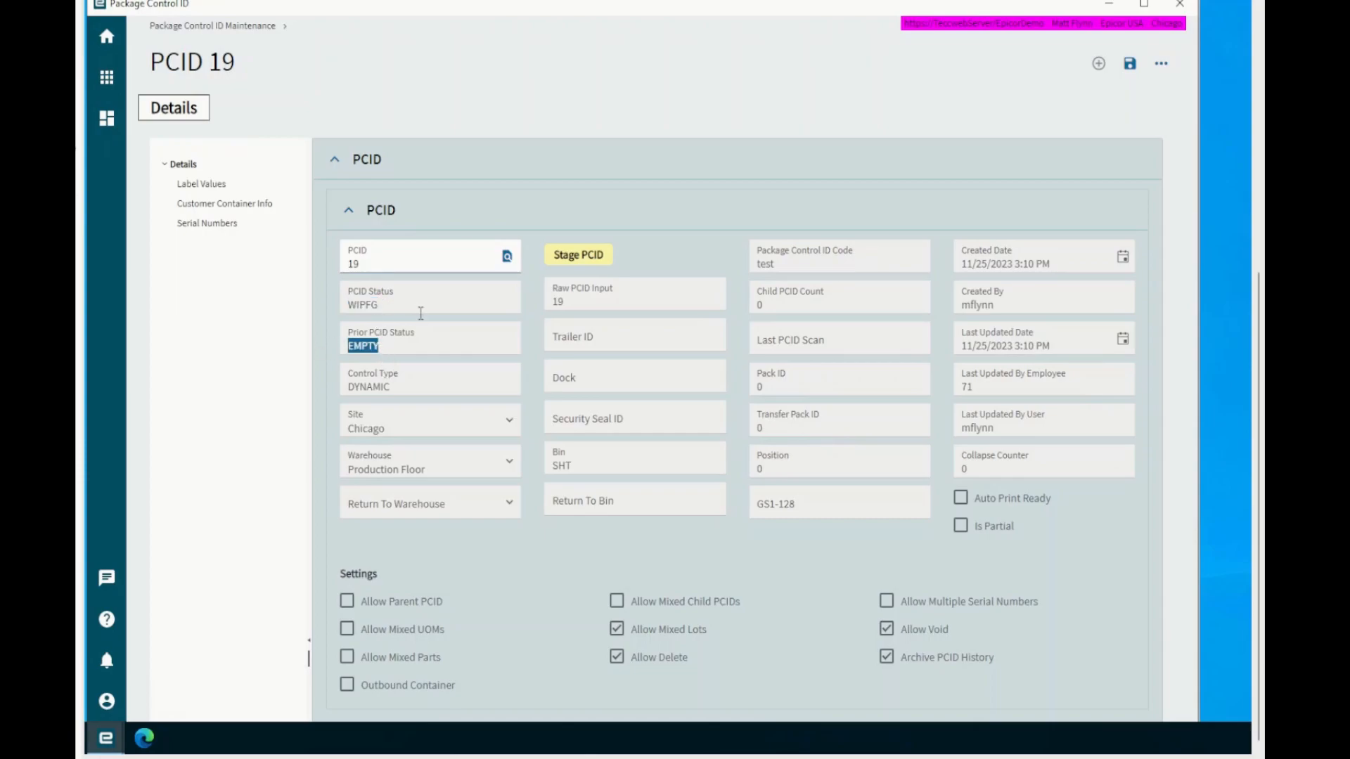
{"action": "left_click", "coordinate": [386, 306]}
{"action": "left_click_drag", "start_coordinate": [436, 303], "coordinate": [347, 306]}
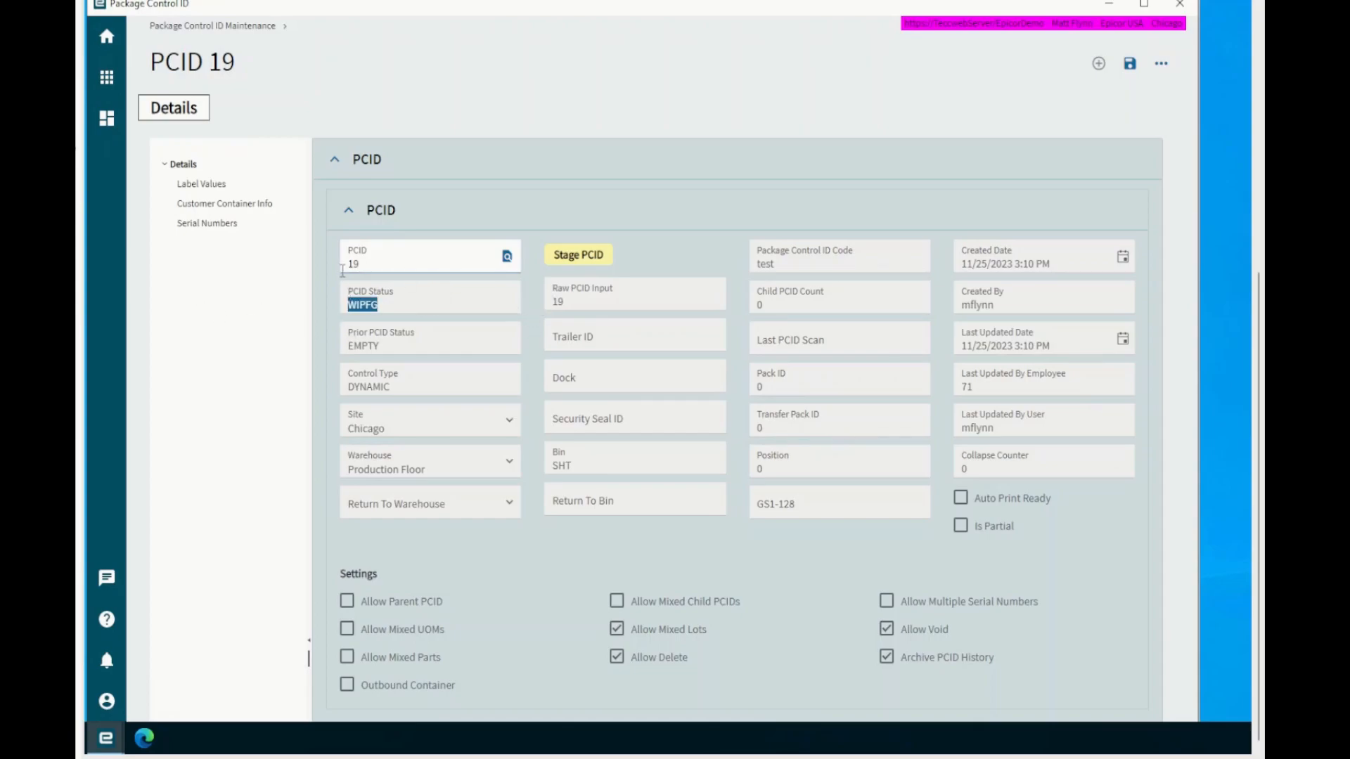
{"action": "left_click", "coordinate": [364, 301]}
{"action": "left_click", "coordinate": [1109, 6]}
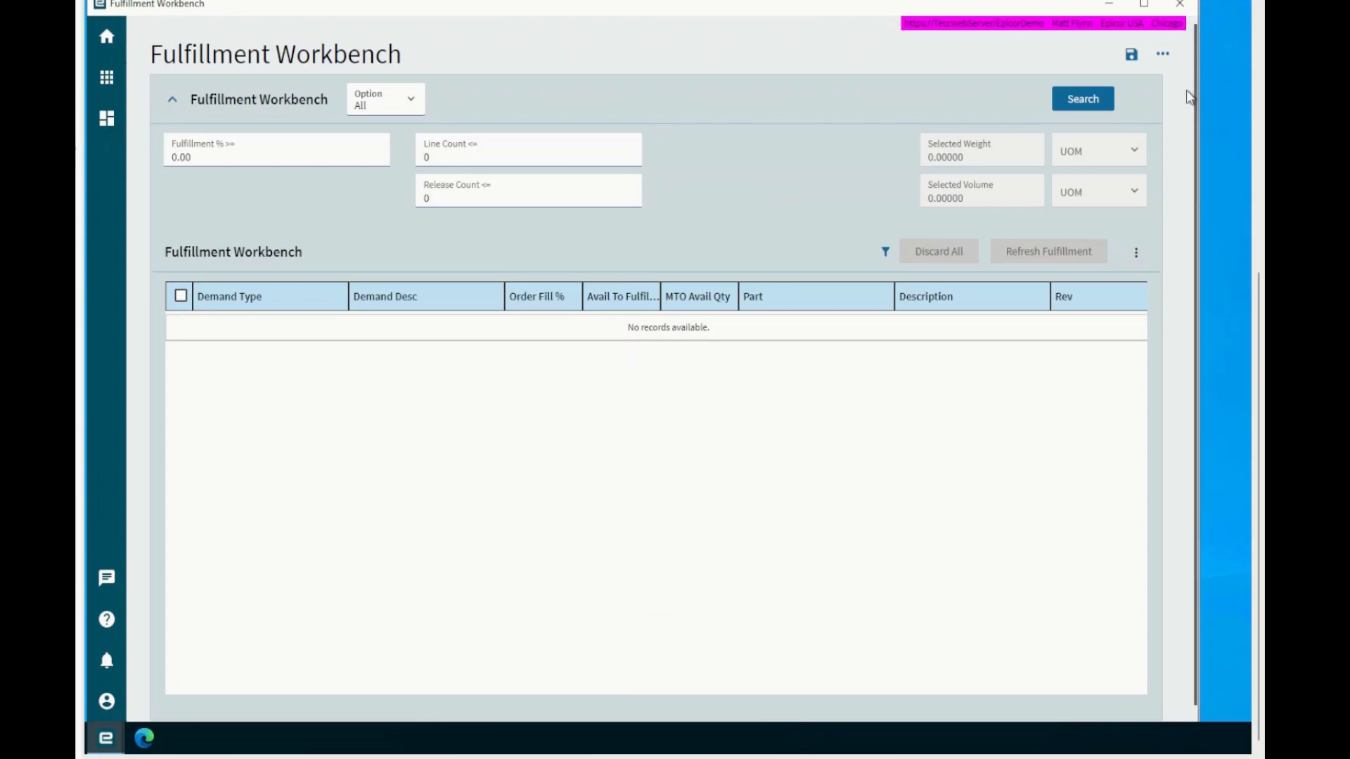
- Search Fulfillment Workbench for demand on part M@77, then load and select the sales order release requested for 11/25/2023
{"action": "left_click", "coordinate": [1167, 58]}
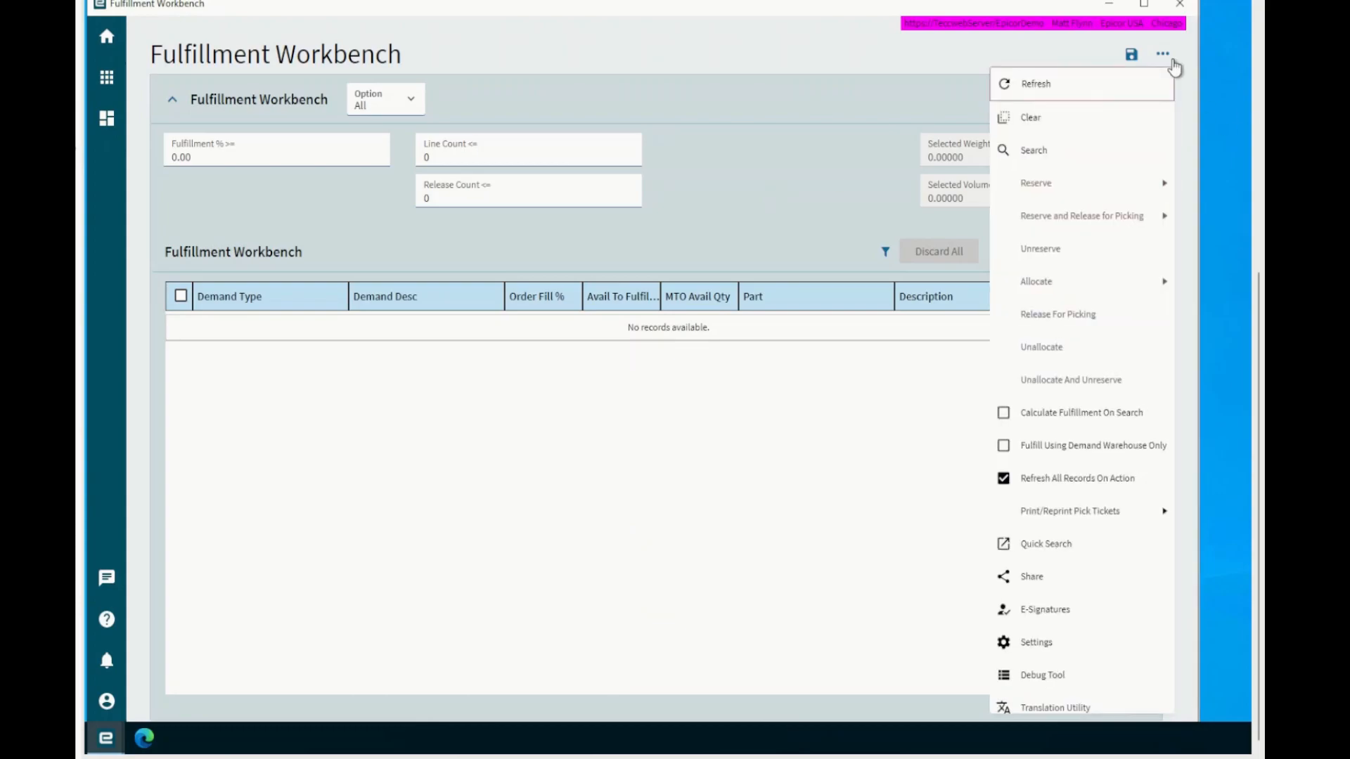
{"action": "left_click", "coordinate": [922, 80]}
{"action": "left_click", "coordinate": [1101, 104]}
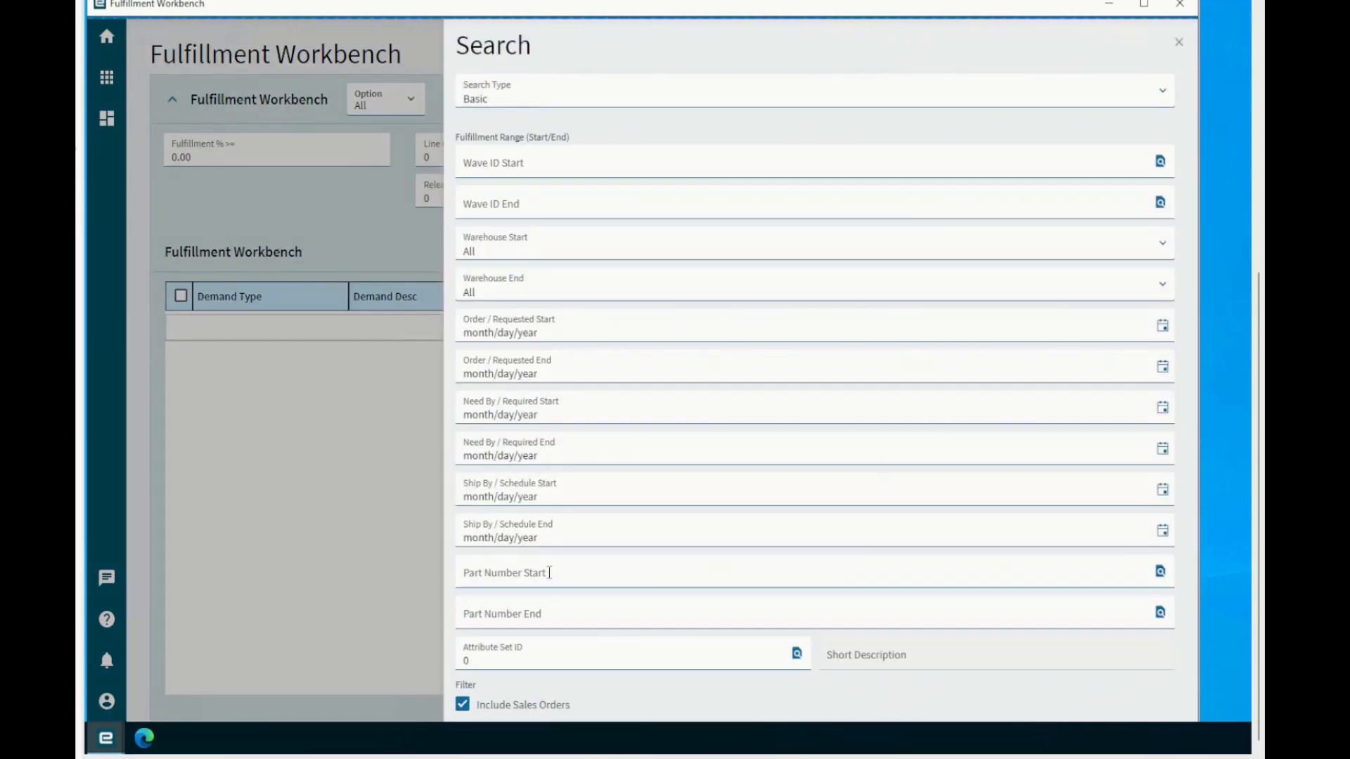
{"action": "left_click", "coordinate": [549, 572]}
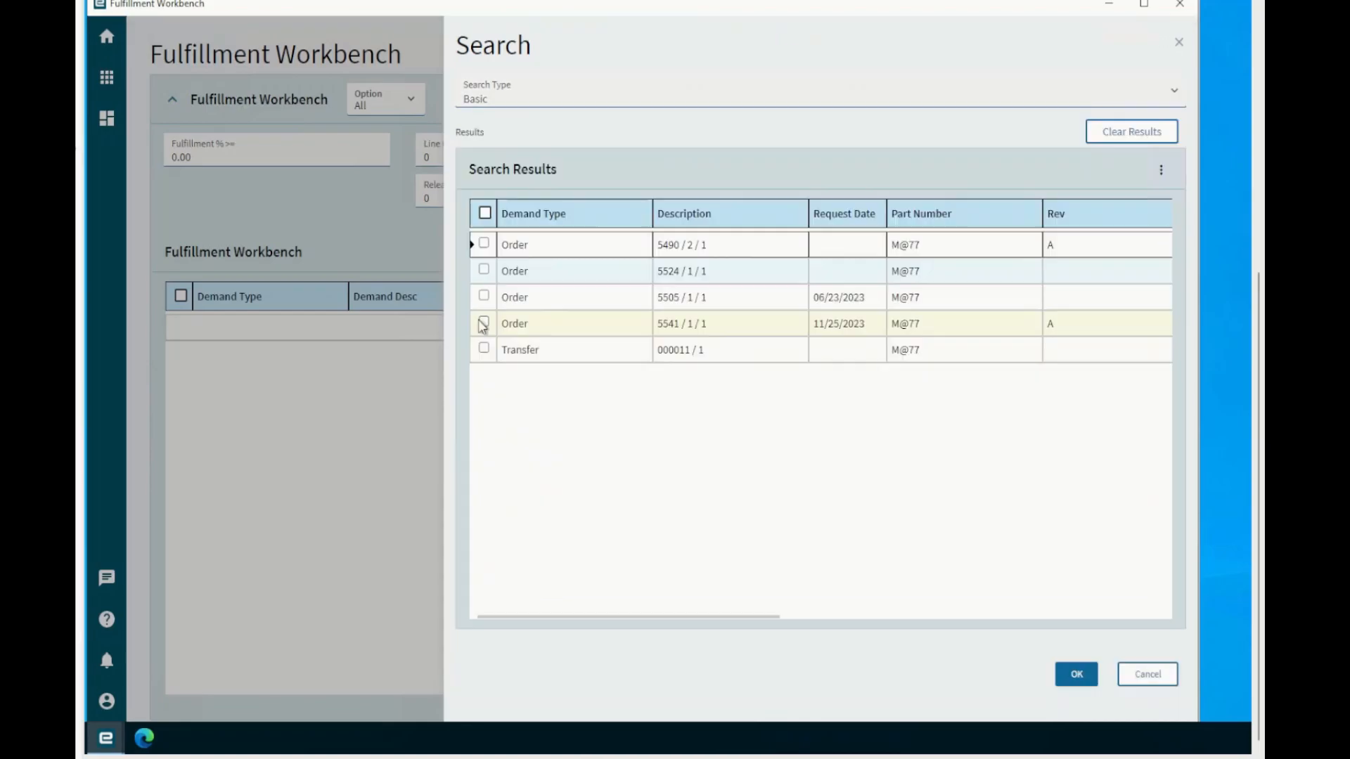
{"action": "left_click", "coordinate": [484, 322]}
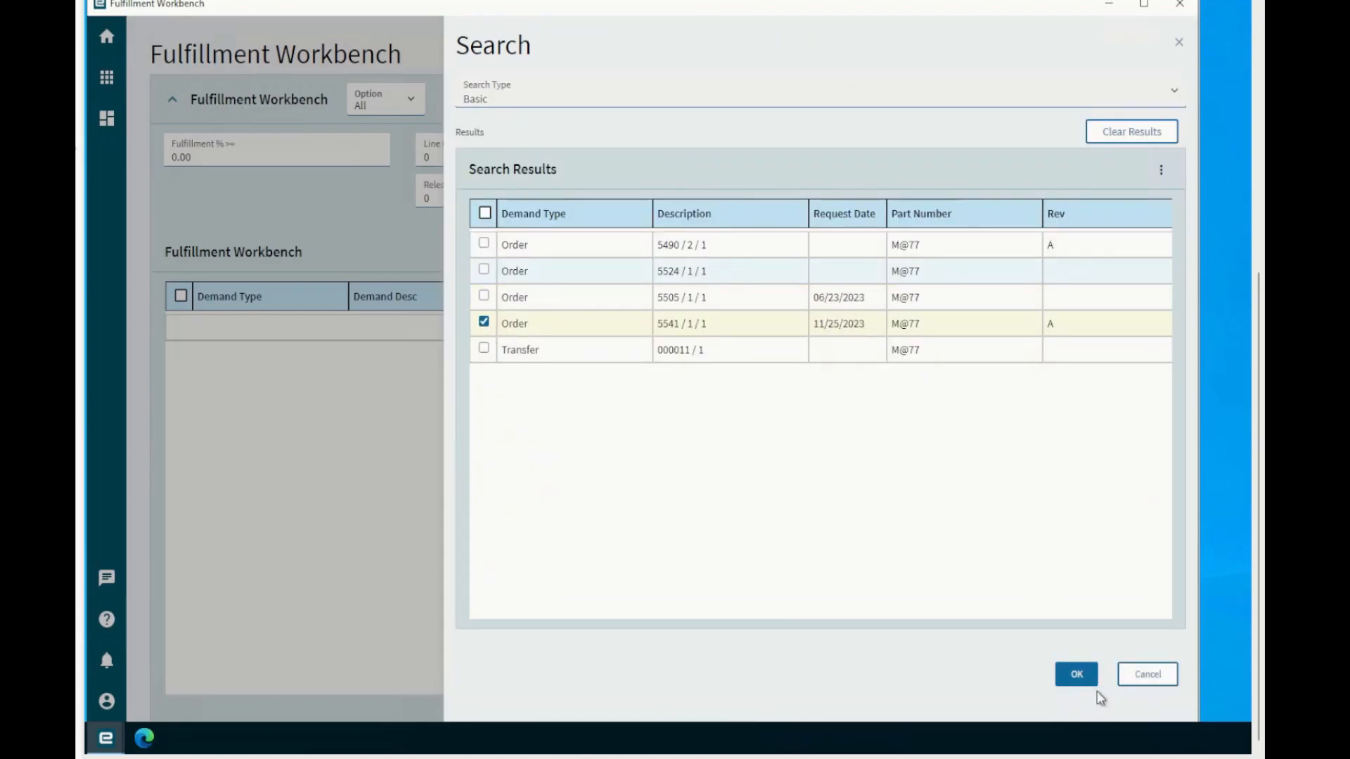
{"action": "left_click", "coordinate": [1076, 674]}
{"action": "left_click", "coordinate": [183, 327]}
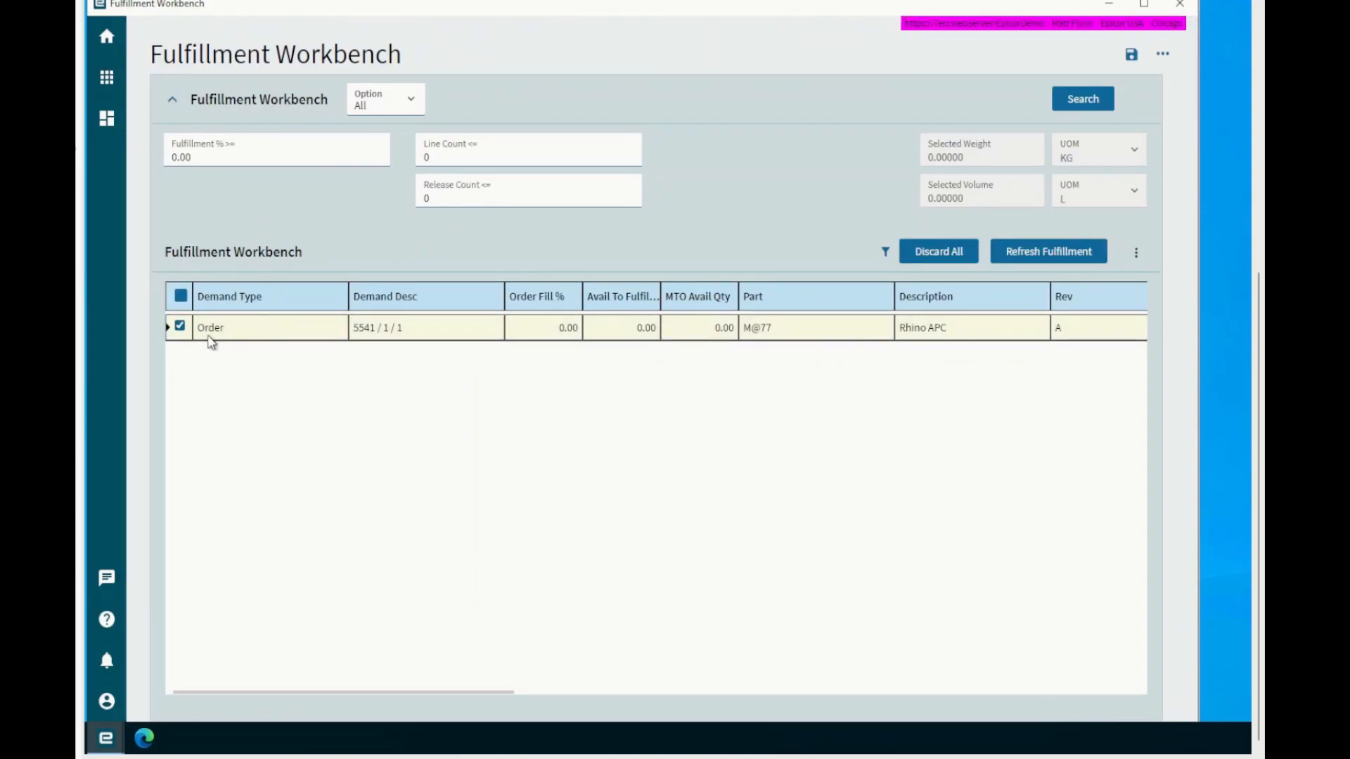
- Release the selected order demand for picking with blank pick date options, decline printing, and close Fulfillment Workbench
{"action": "left_click", "coordinate": [1161, 59]}
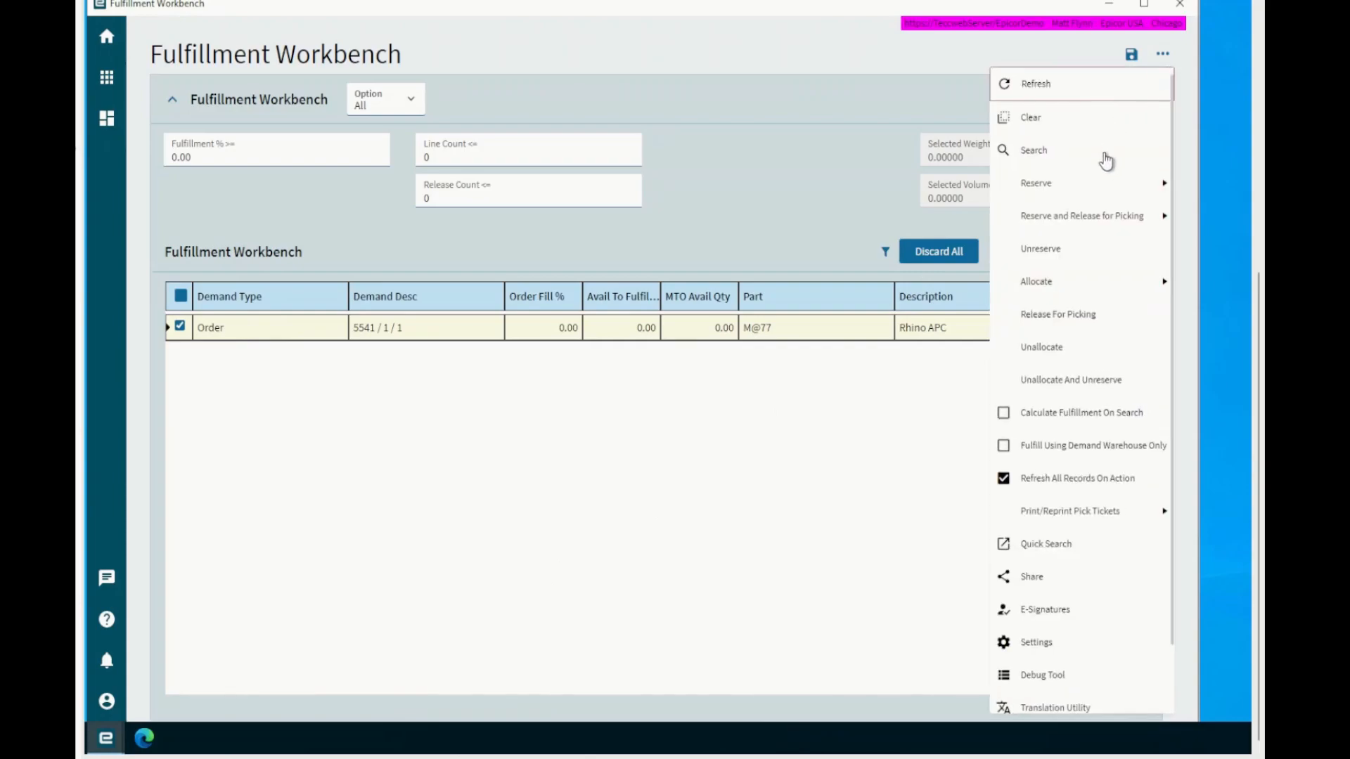
{"action": "left_click", "coordinate": [1064, 323]}
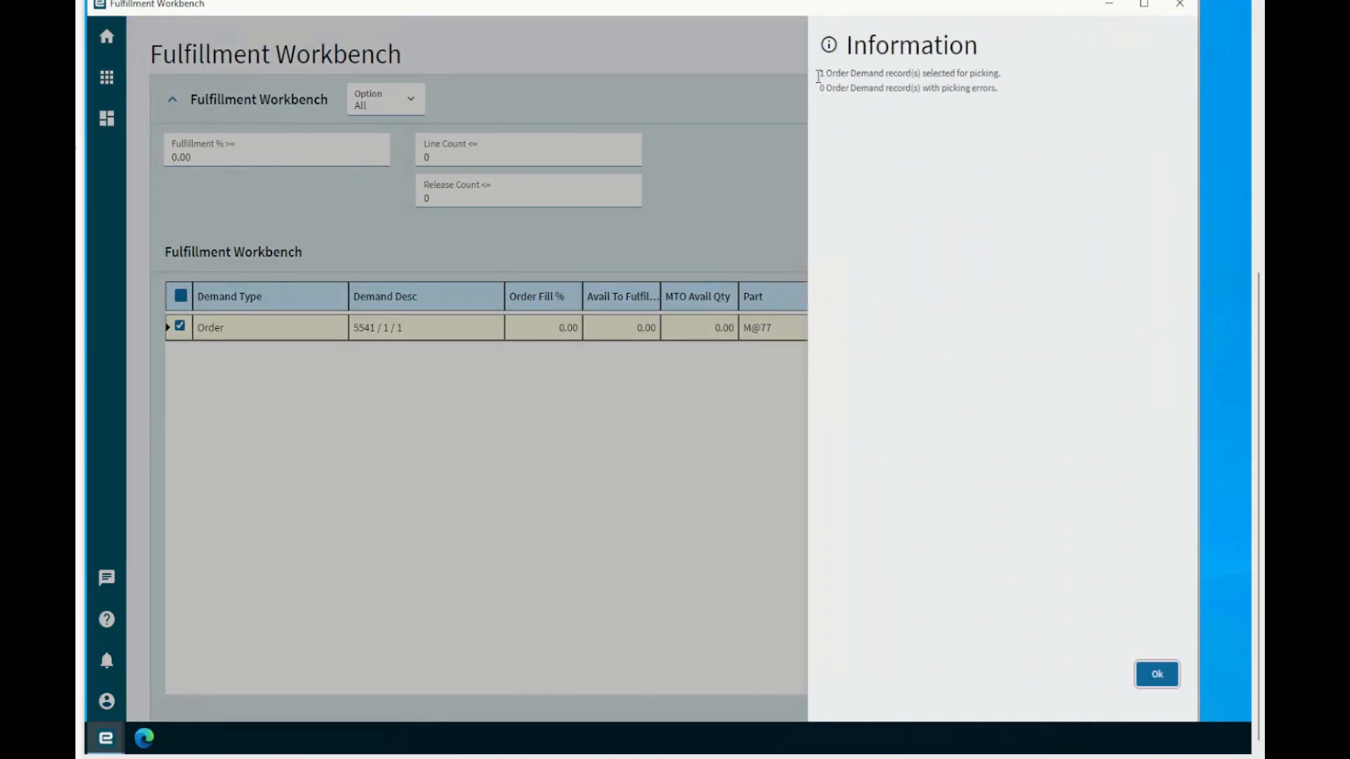
{"action": "left_click", "coordinate": [1156, 675]}
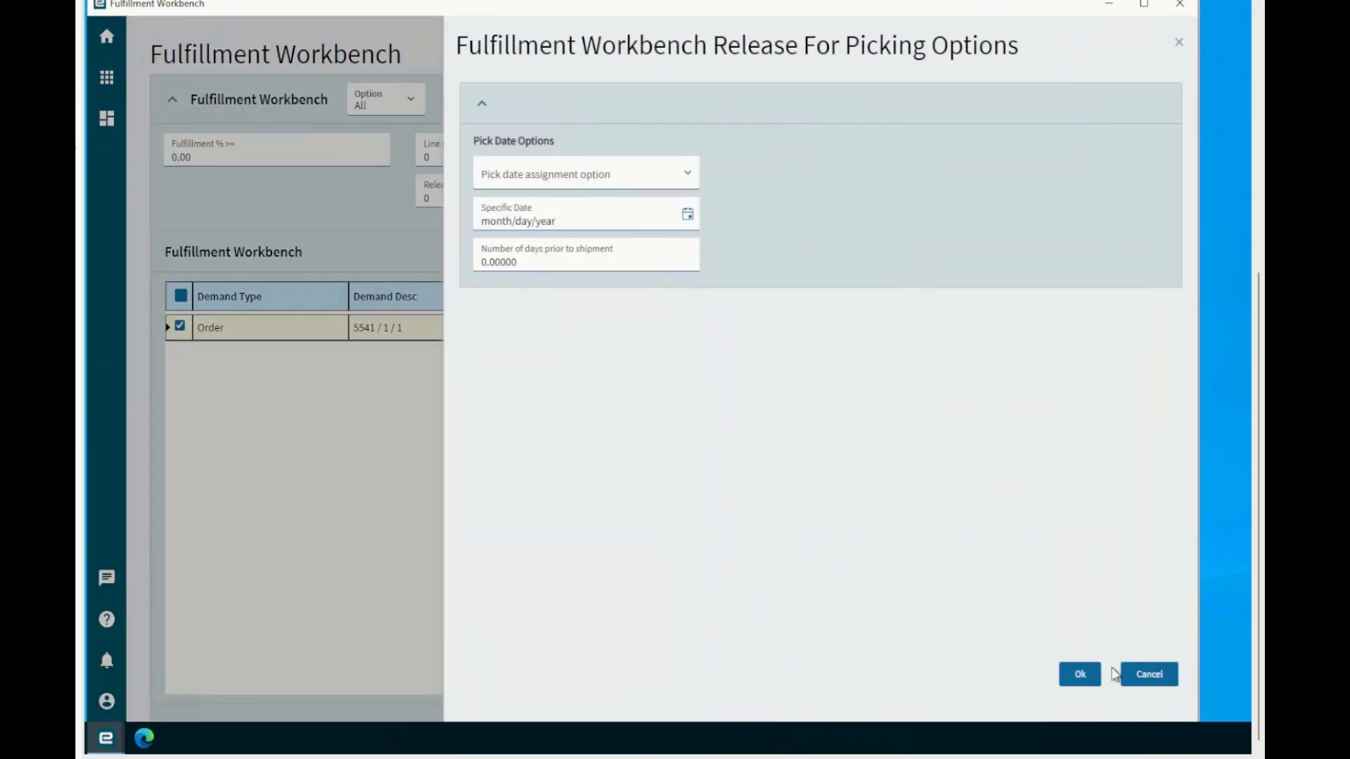
{"action": "left_click", "coordinate": [1077, 673]}
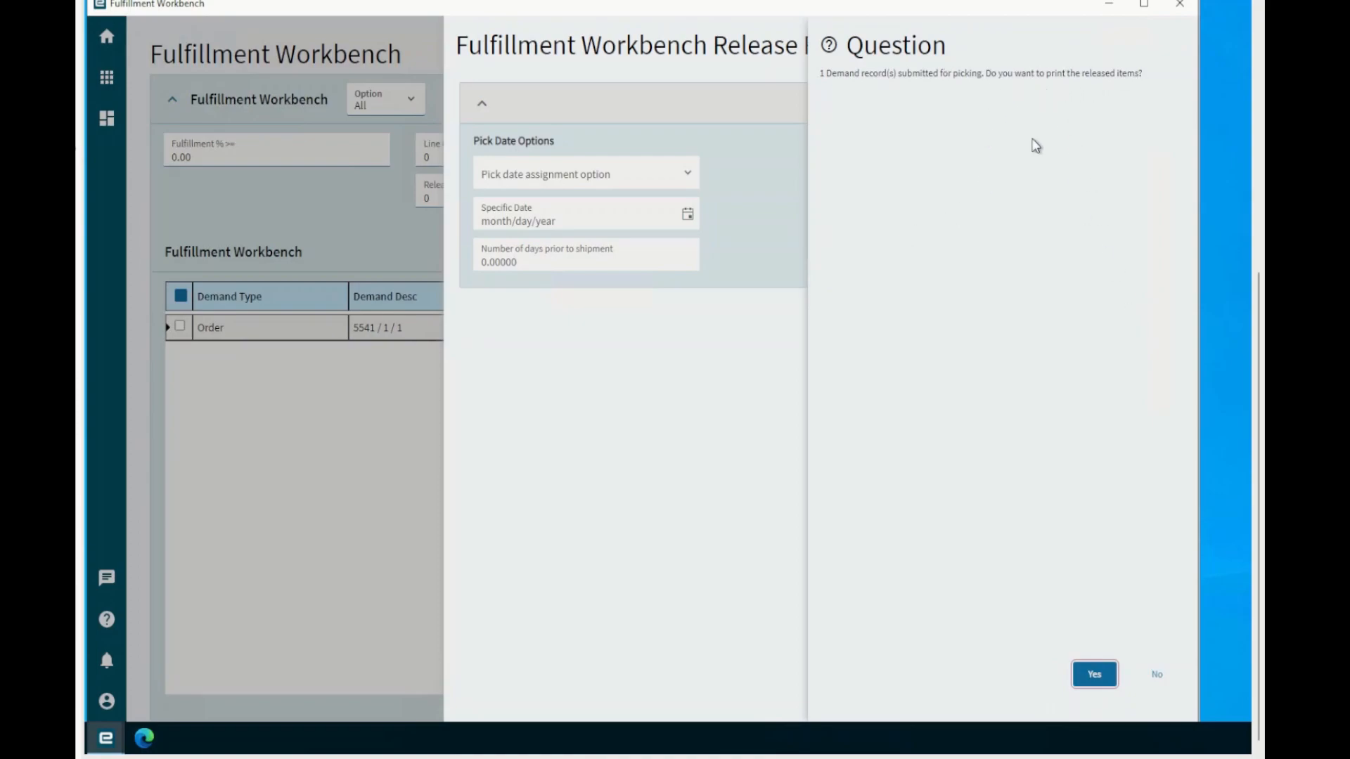
{"action": "left_click", "coordinate": [1157, 677]}
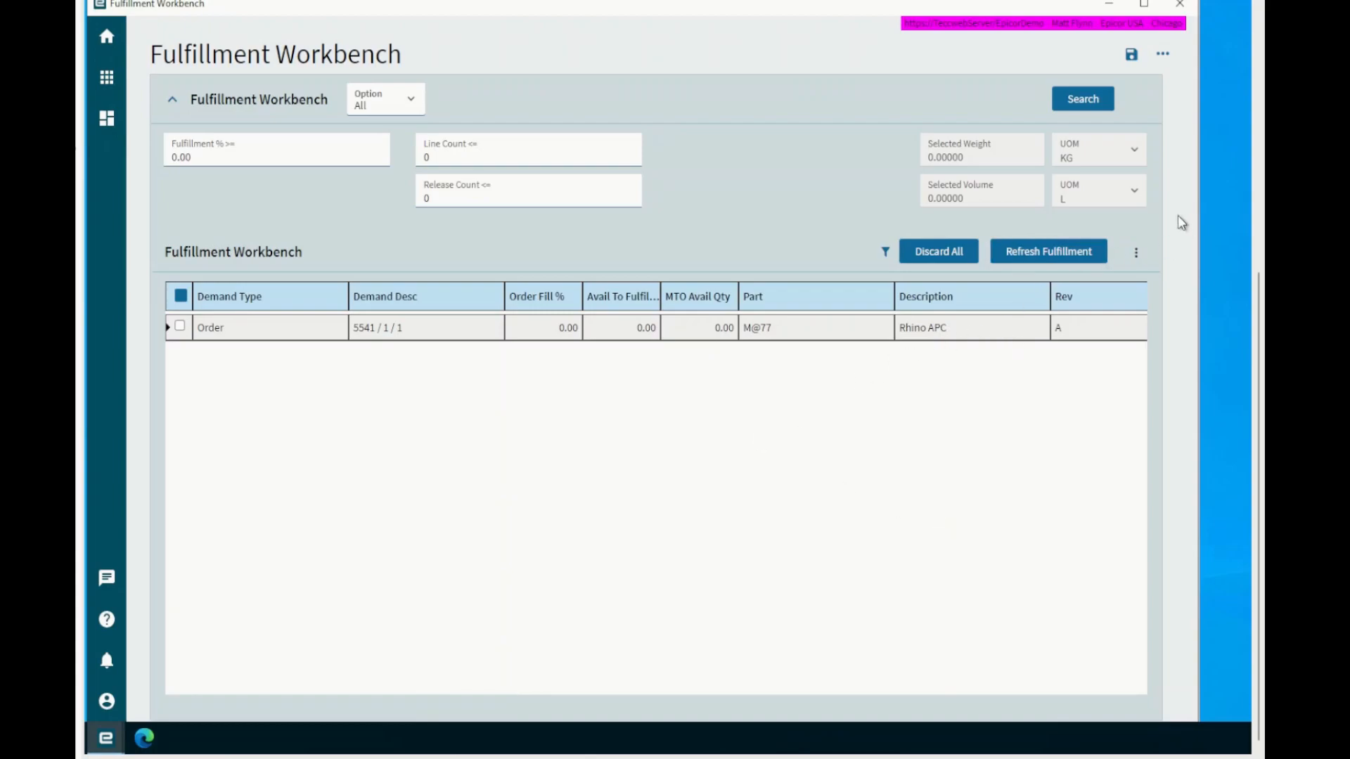
{"action": "left_click", "coordinate": [1180, 4]}
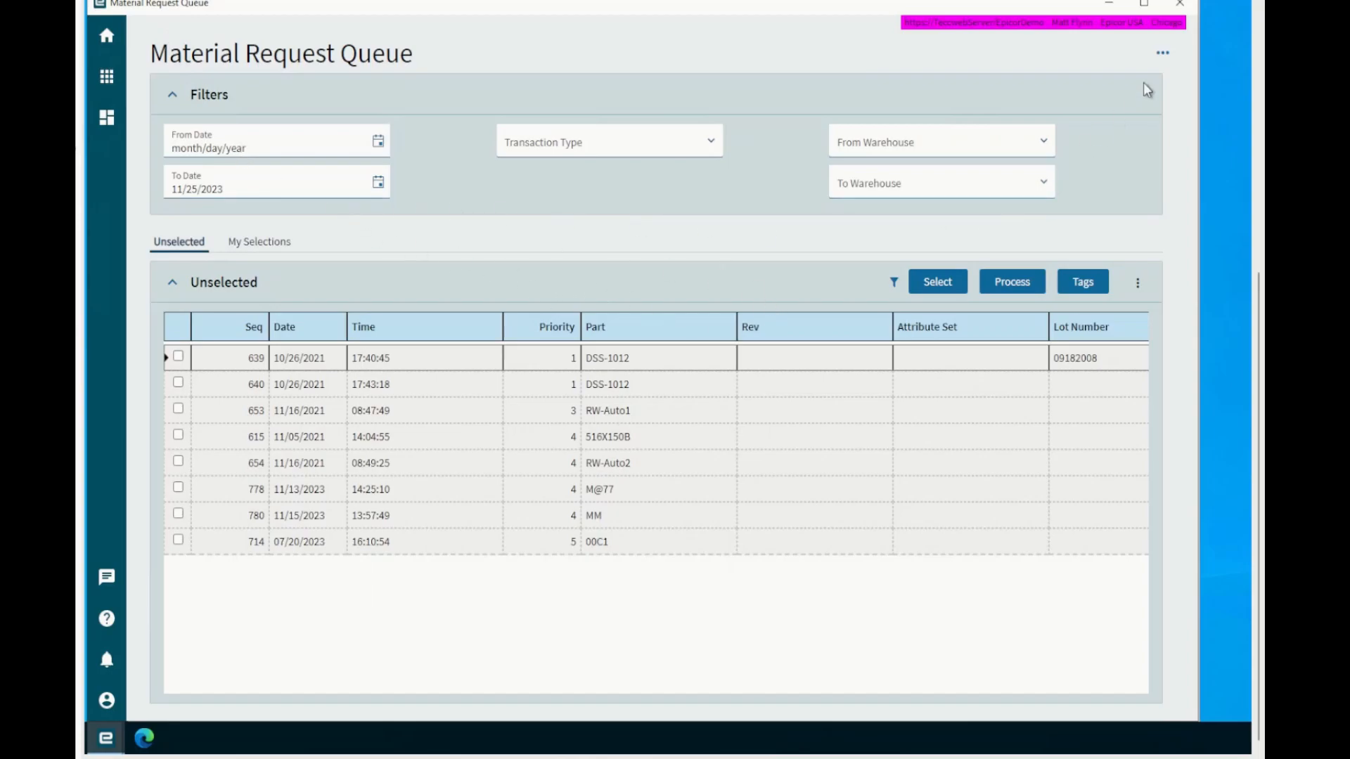
- Refresh the unselected requests in Material Request Queue
{"action": "left_click", "coordinate": [1163, 52]}
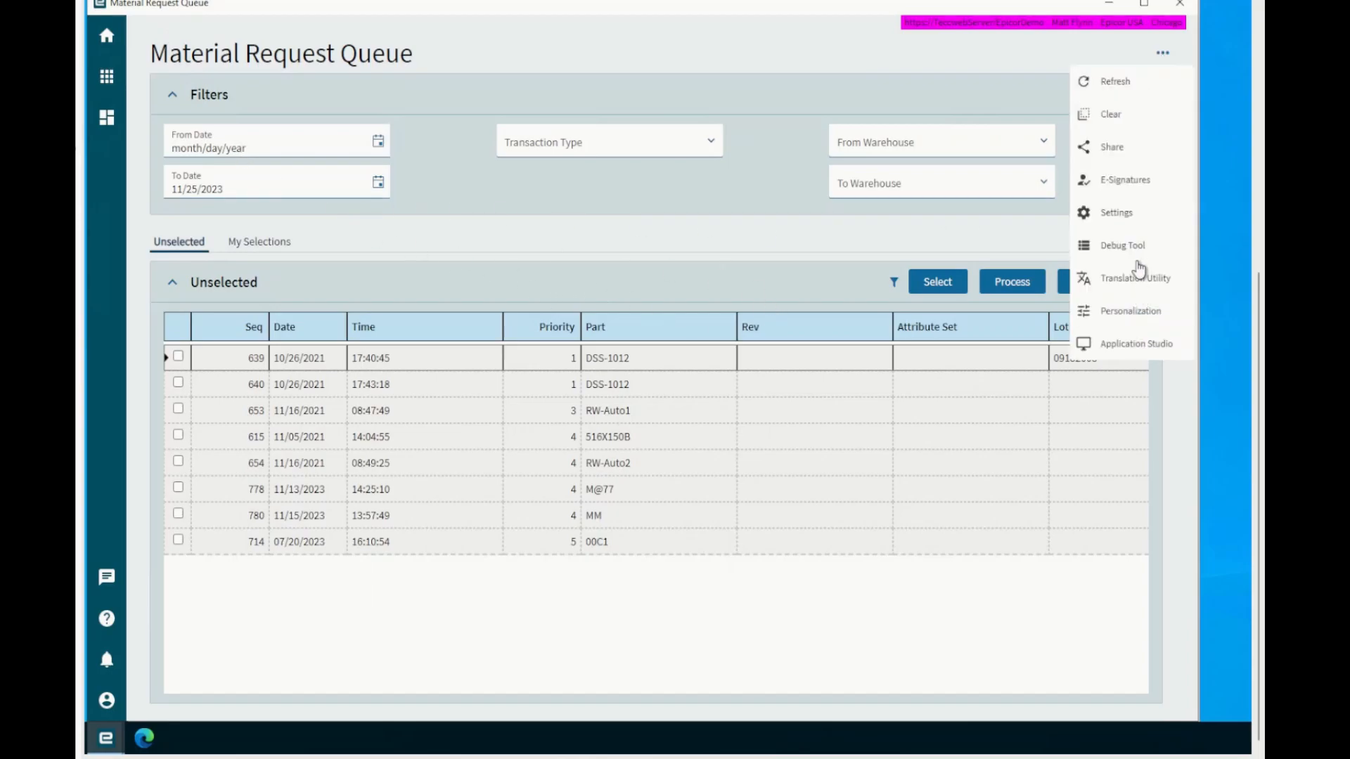
{"action": "left_click", "coordinate": [1114, 83]}
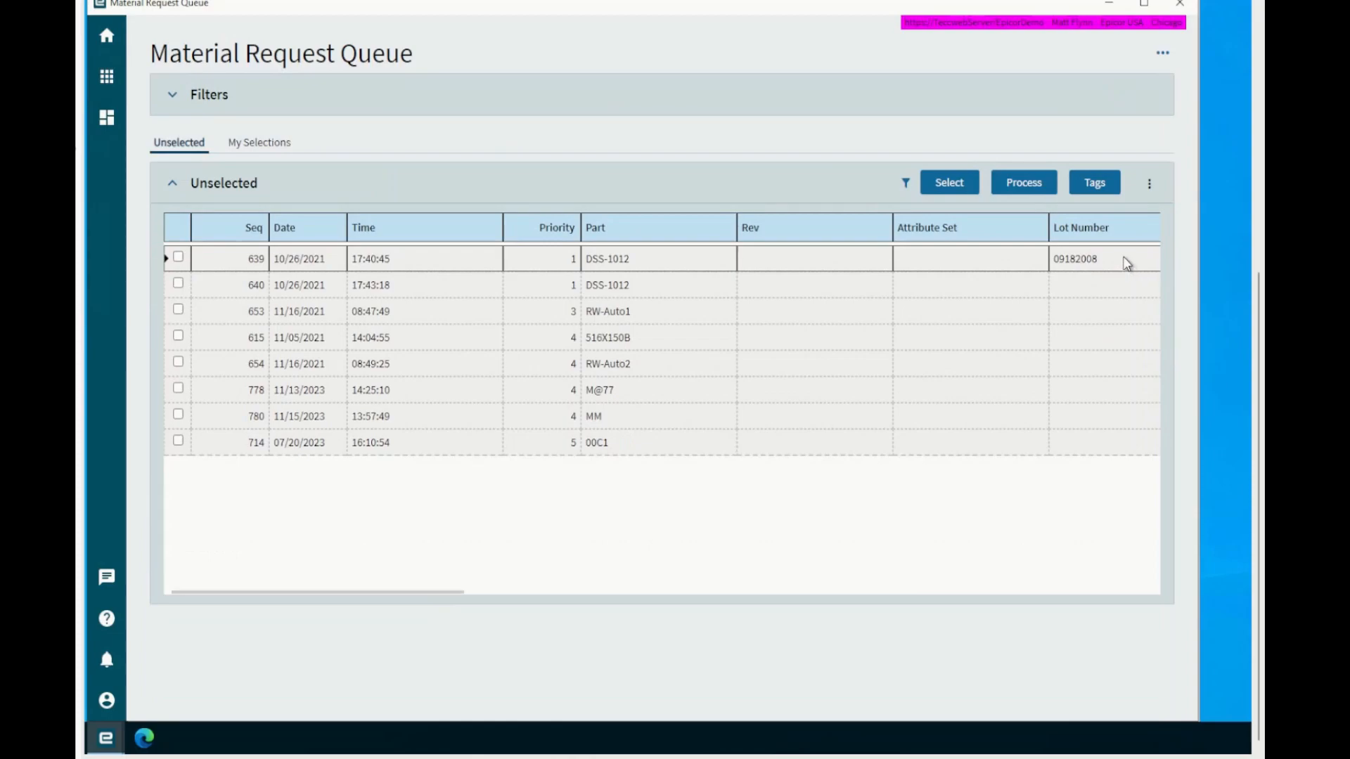
{"action": "left_click", "coordinate": [1149, 183]}
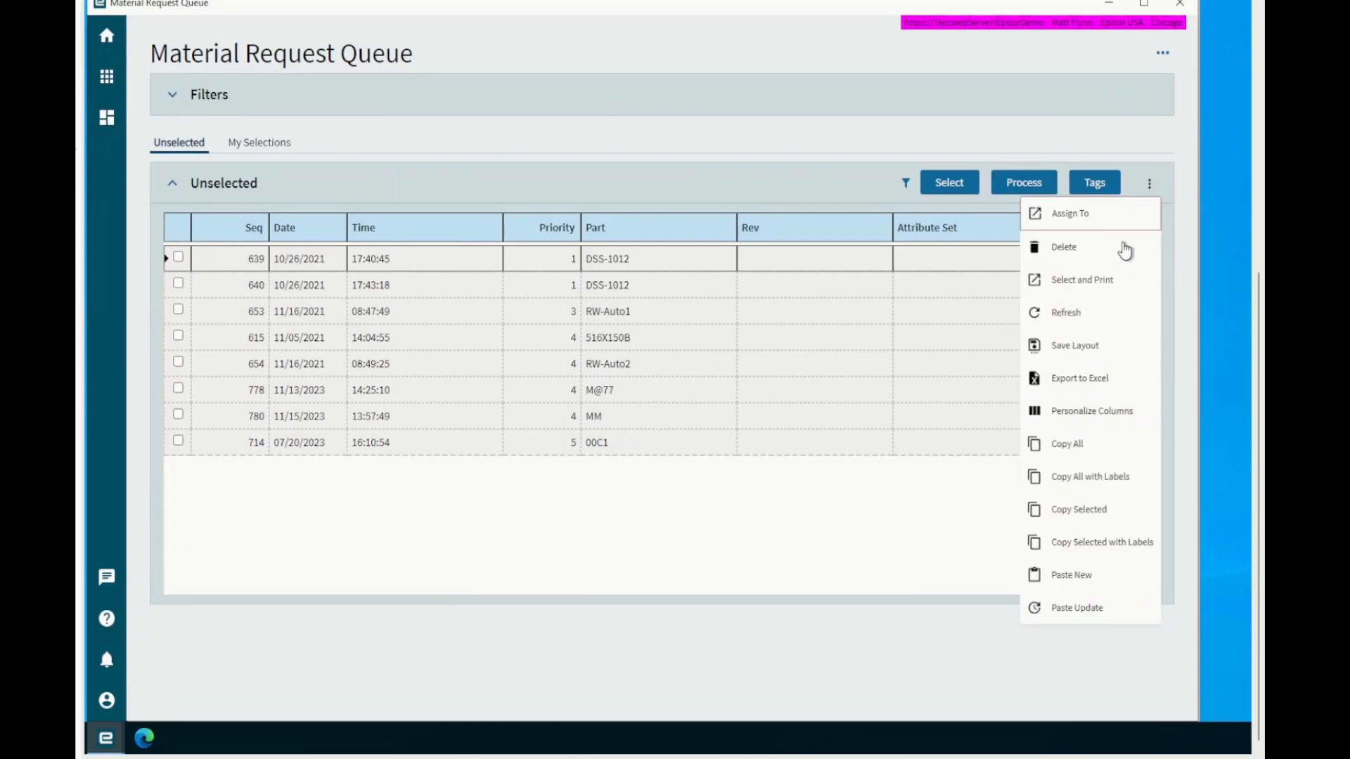
{"action": "left_click", "coordinate": [1094, 322]}
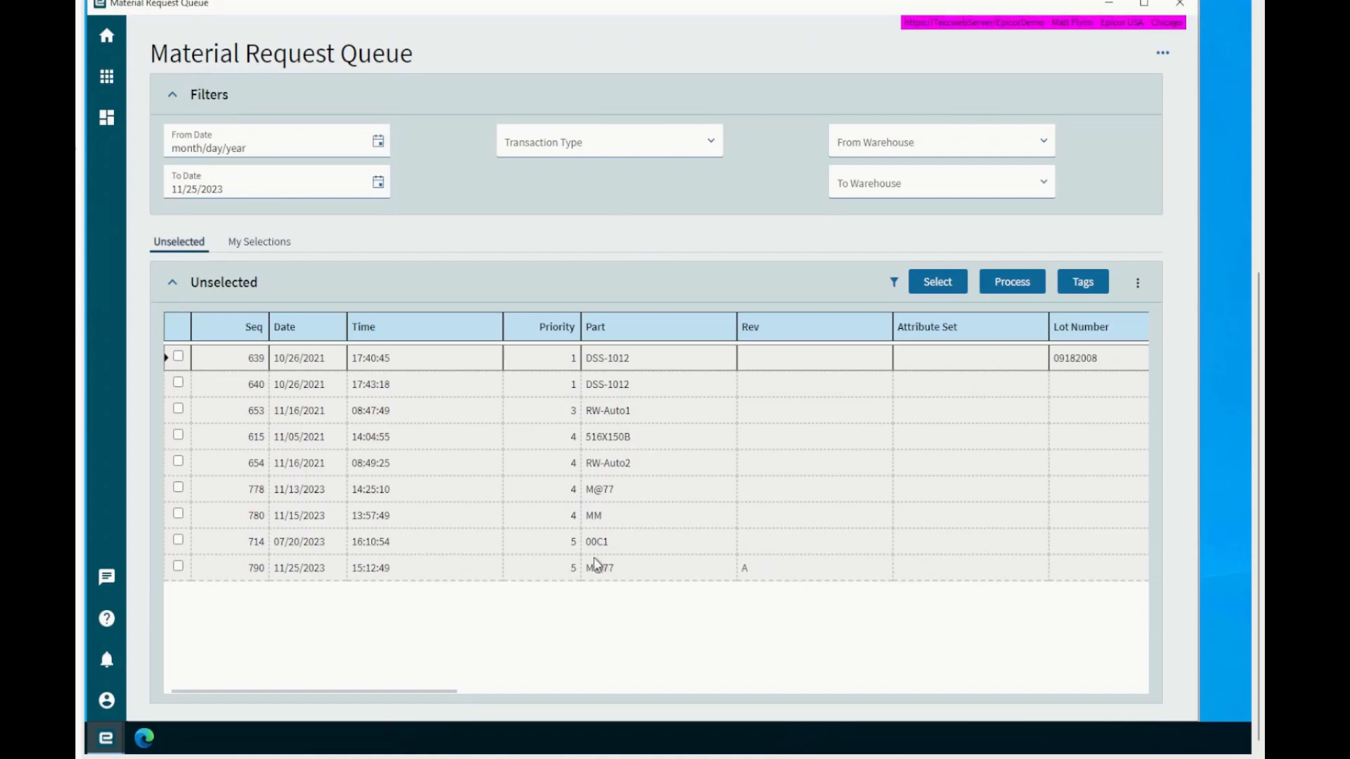
- Select queue request 790 for part M@77 and review its quantity, source PCID, bins, warehouses and transaction type
{"action": "left_click", "coordinate": [177, 566]}
{"action": "left_click_drag", "start_coordinate": [218, 692], "coordinate": [443, 699]}
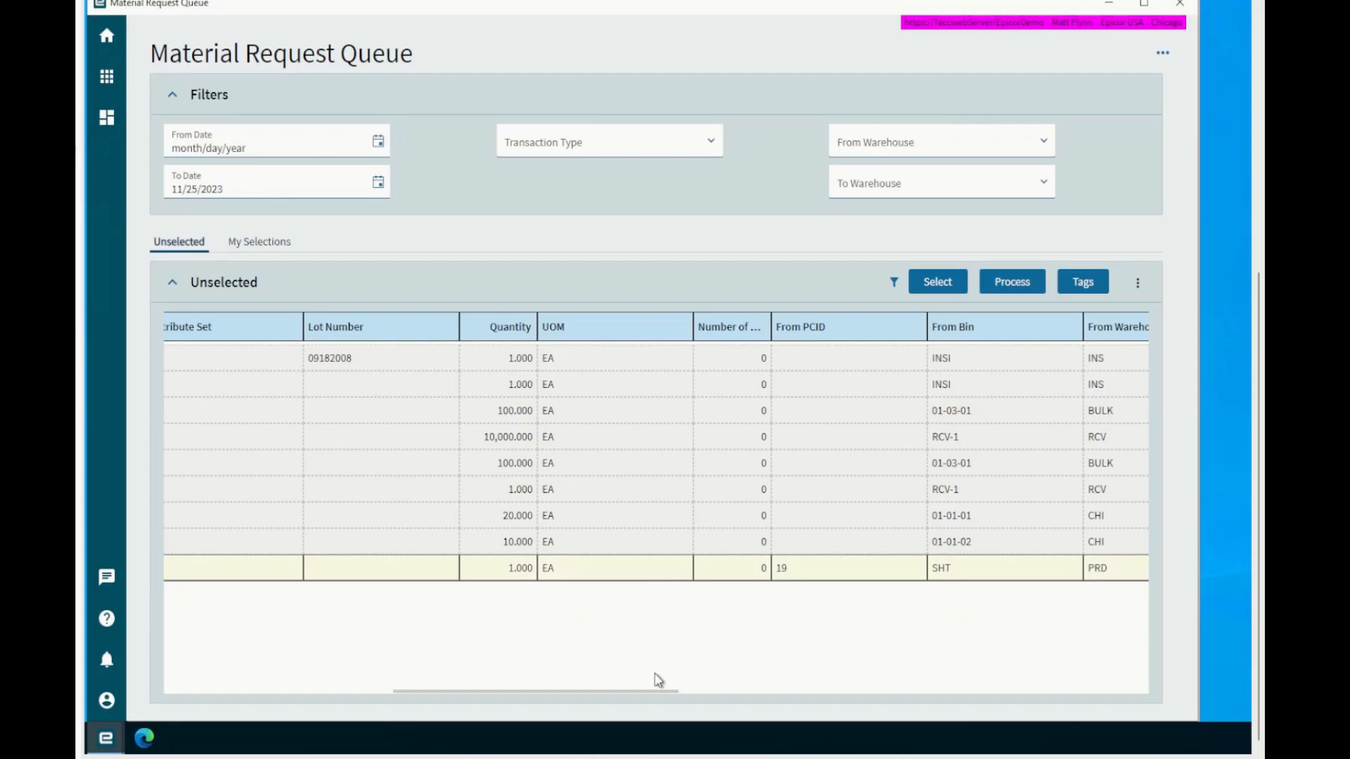
{"action": "left_click_drag", "start_coordinate": [646, 698], "coordinate": [1019, 715]}
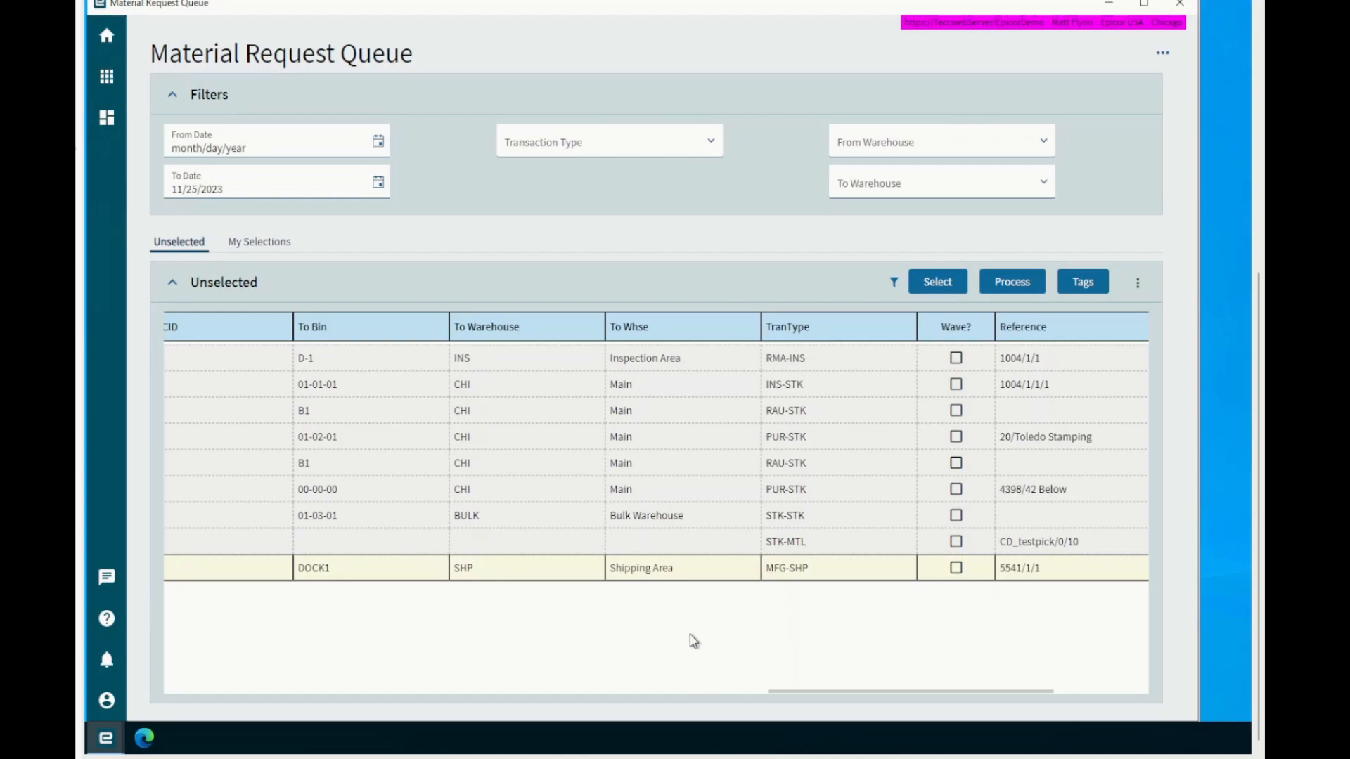
{"action": "left_click_drag", "start_coordinate": [824, 694], "coordinate": [181, 687]}
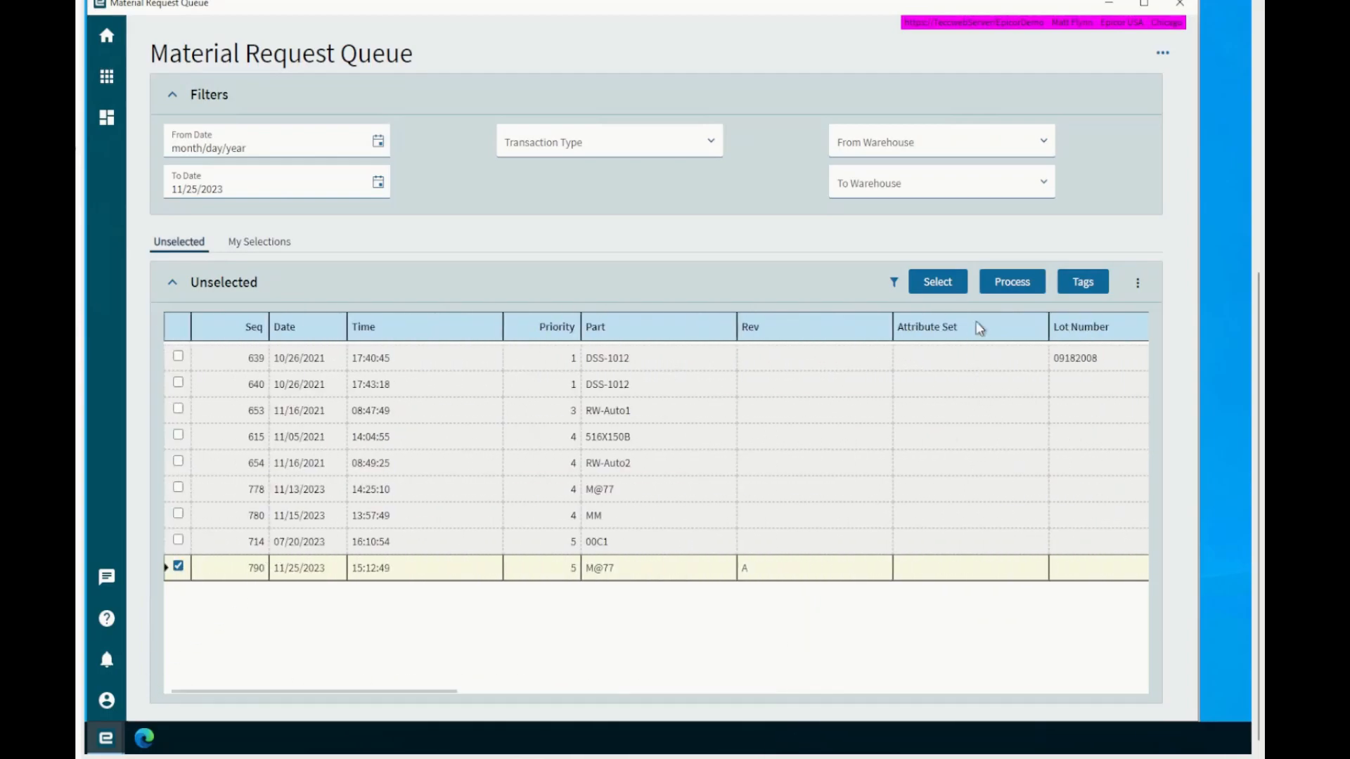
- Process request 790, check its part, quantity, reference and PCID, confirm the move to Shipping Area bin DOCK1, and close the queue
{"action": "left_click", "coordinate": [1008, 284]}
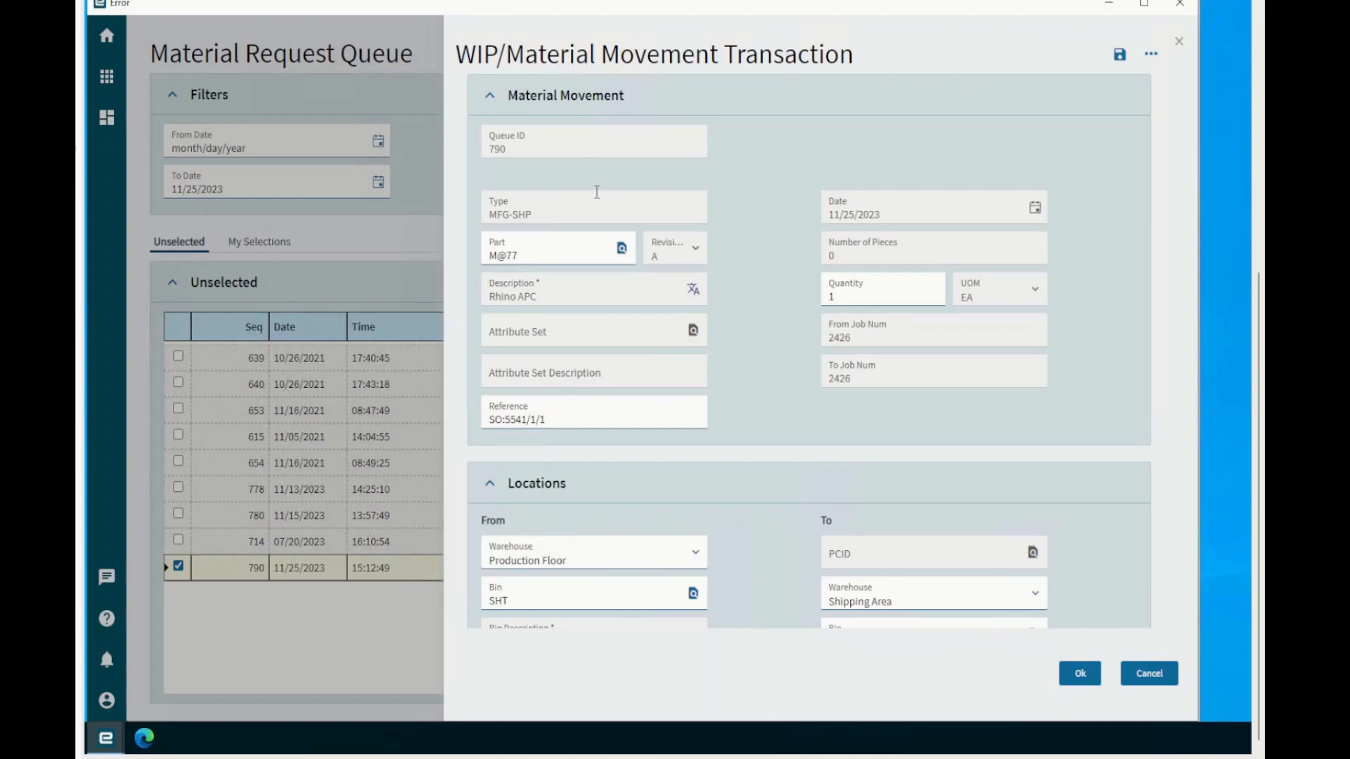
{"action": "left_click", "coordinate": [522, 255]}
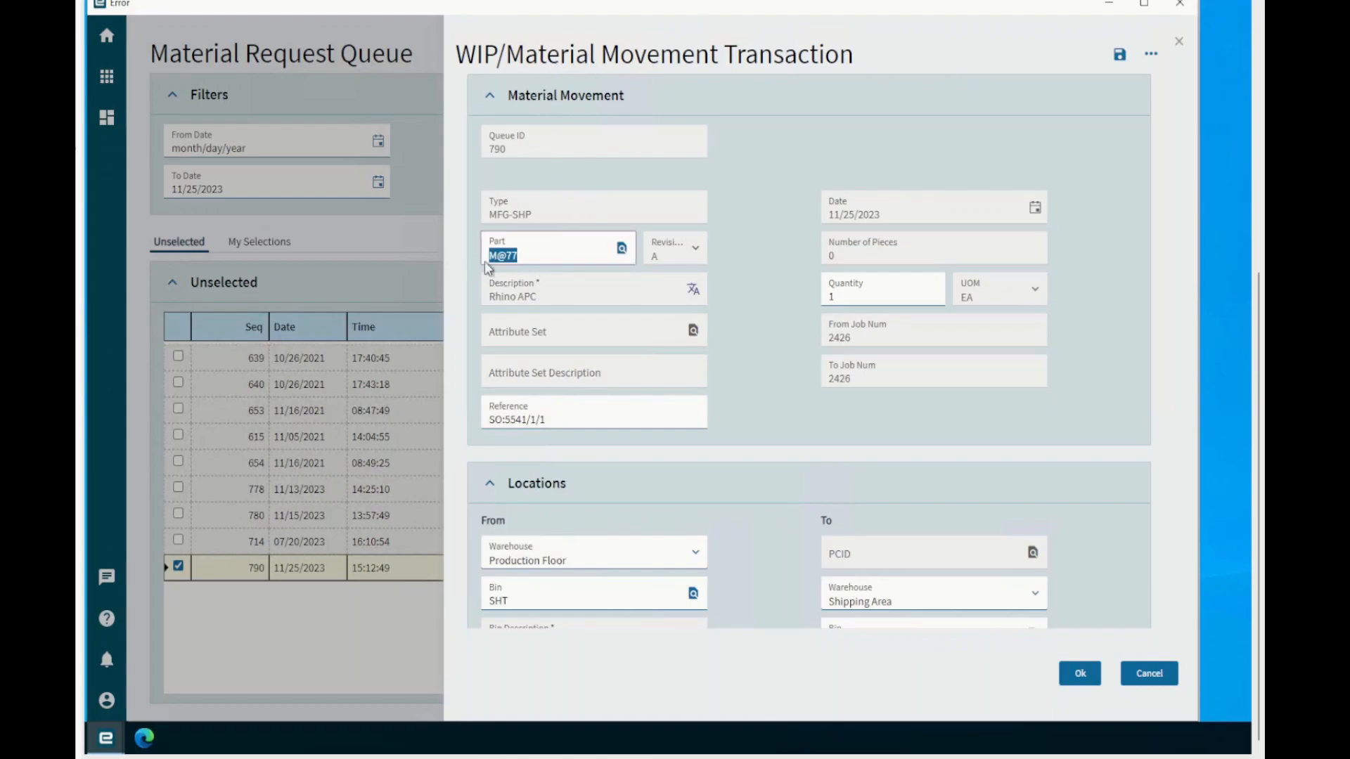
{"action": "left_click", "coordinate": [861, 294]}
{"action": "scroll", "coordinate": [597, 323], "scroll_direction": "down", "scroll_amount": 1}
{"action": "left_click", "coordinate": [547, 335]}
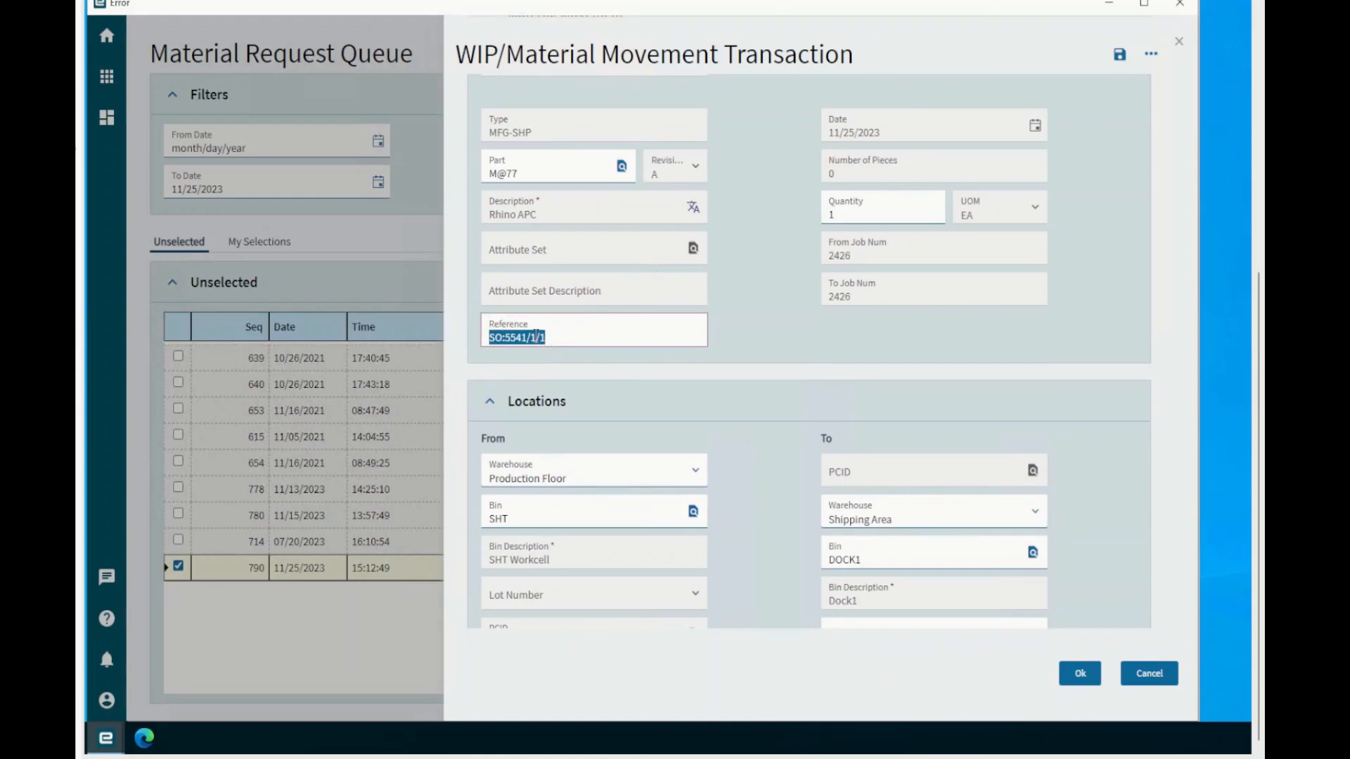
{"action": "left_click", "coordinate": [533, 336]}
{"action": "scroll", "coordinate": [564, 341], "scroll_direction": "down", "scroll_amount": 1}
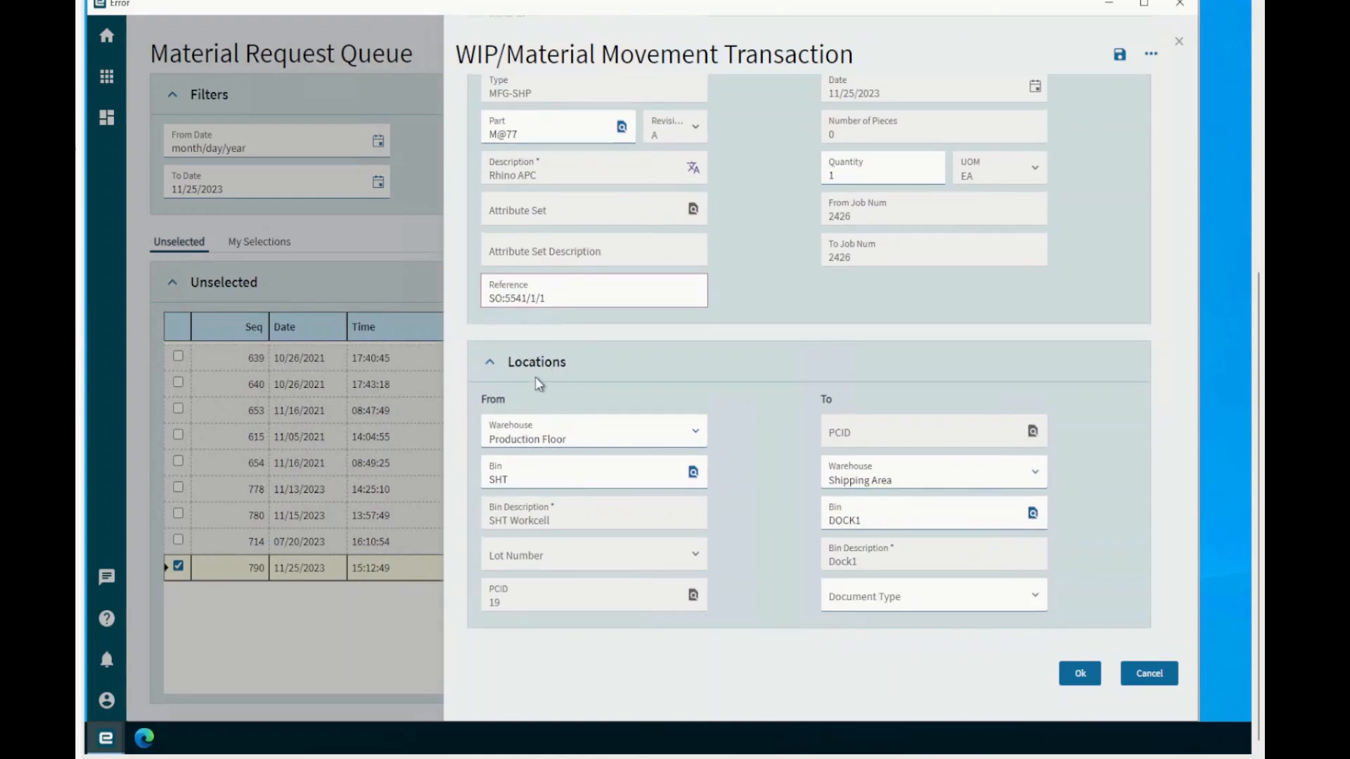
{"action": "left_click", "coordinate": [519, 602]}
{"action": "left_click", "coordinate": [1074, 673]}
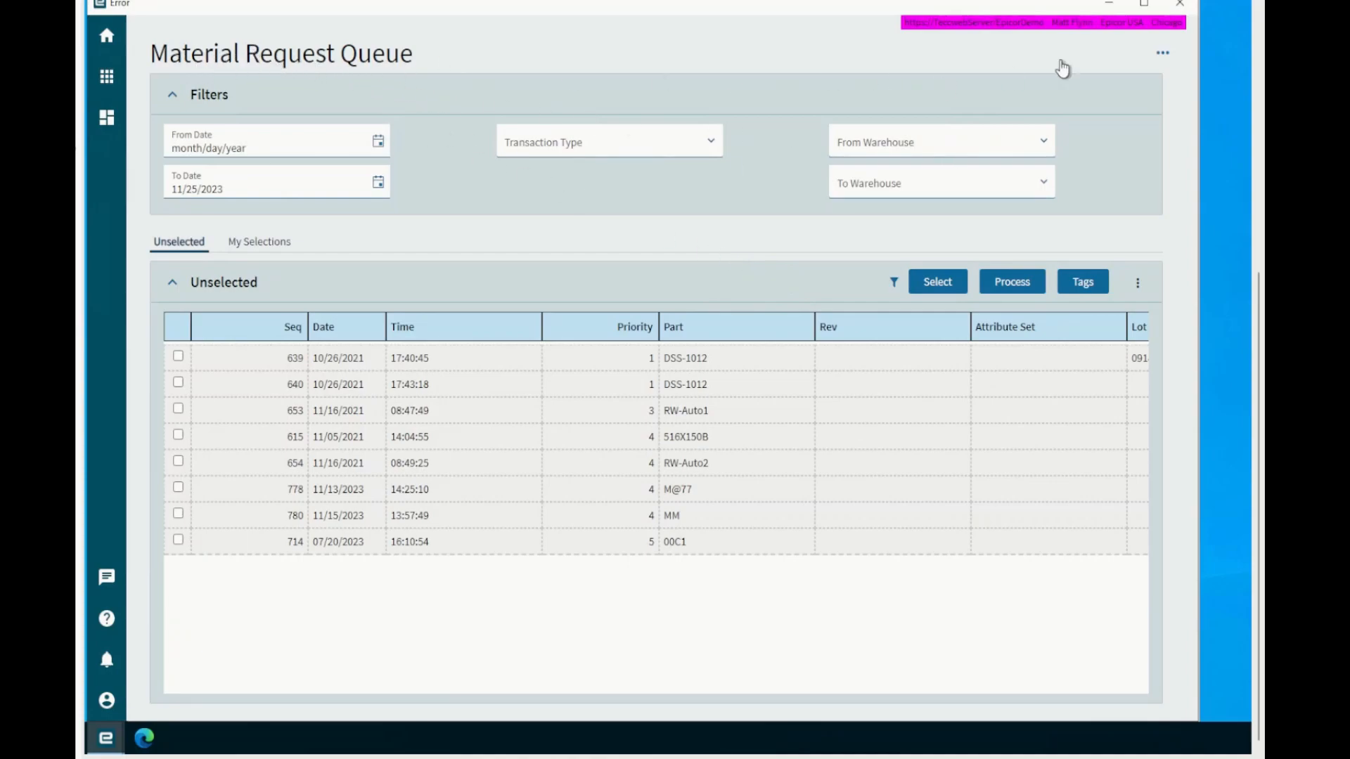
{"action": "left_click", "coordinate": [1185, 6]}
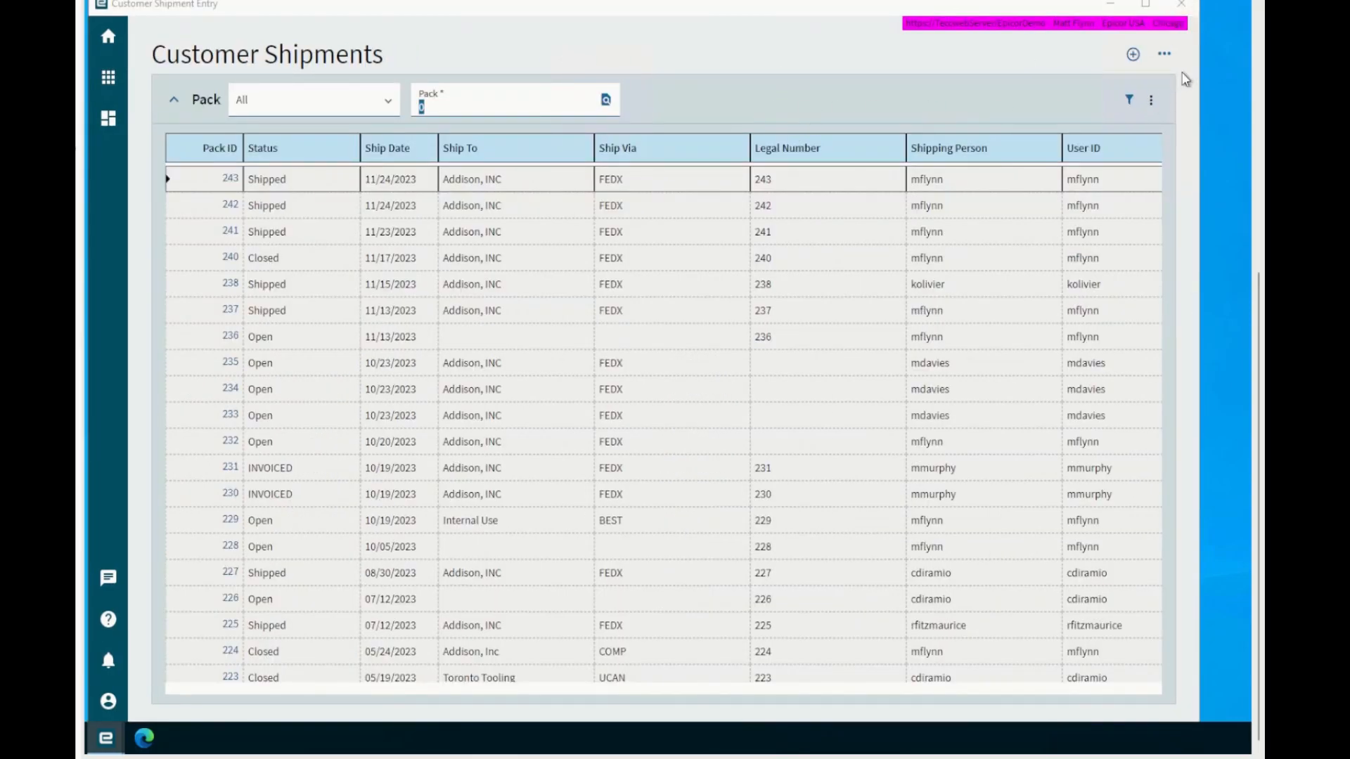
- Create a customer shipment pack from the picked order for Addison, Inc in Customer Shipment Entry
{"action": "left_click", "coordinate": [1167, 57]}
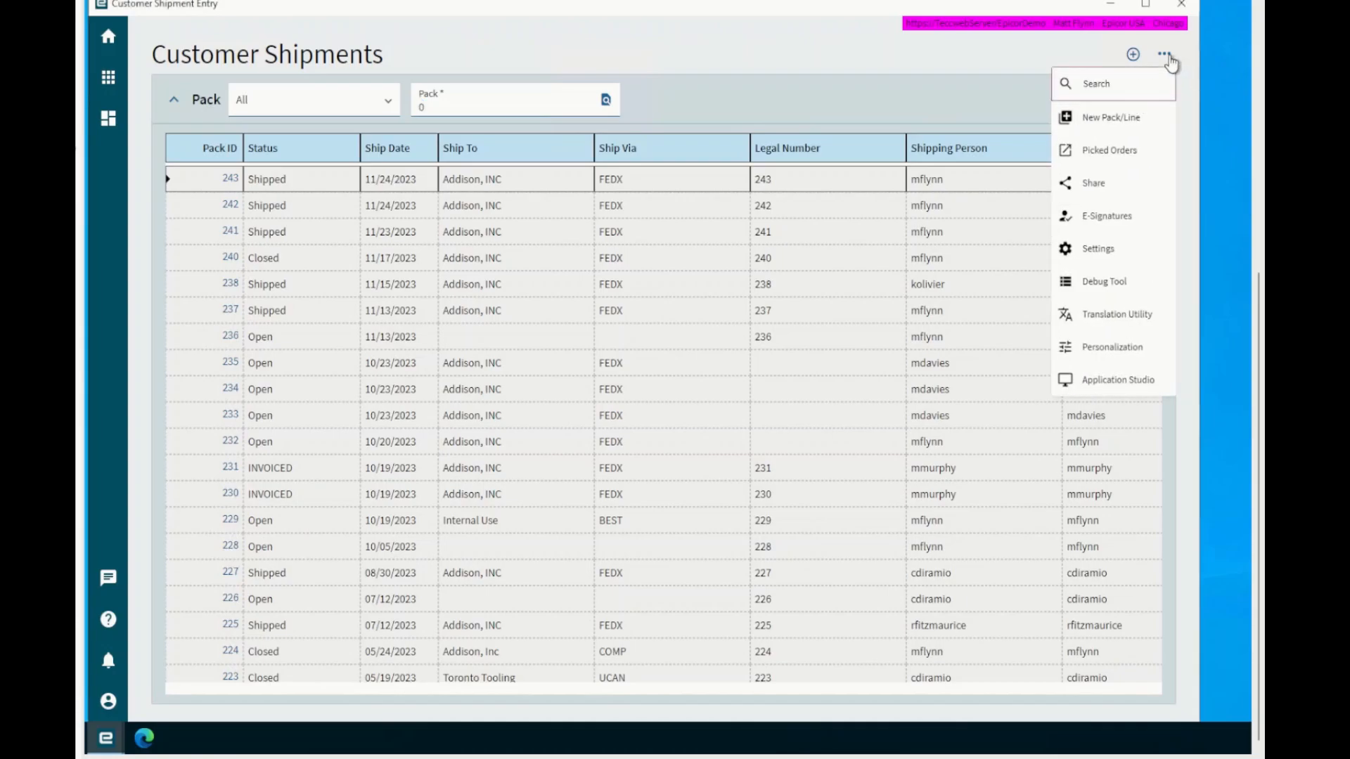
{"action": "left_click", "coordinate": [1105, 151]}
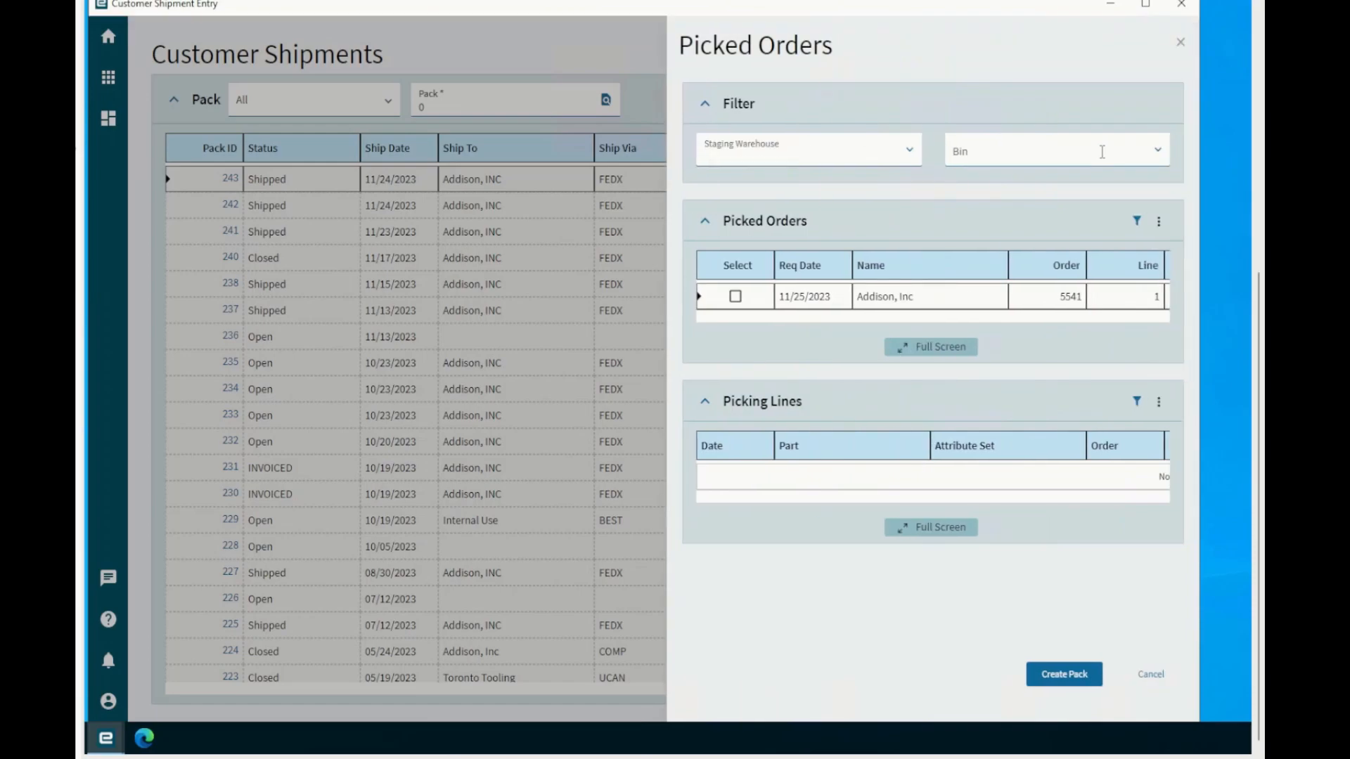
{"action": "left_click", "coordinate": [738, 297]}
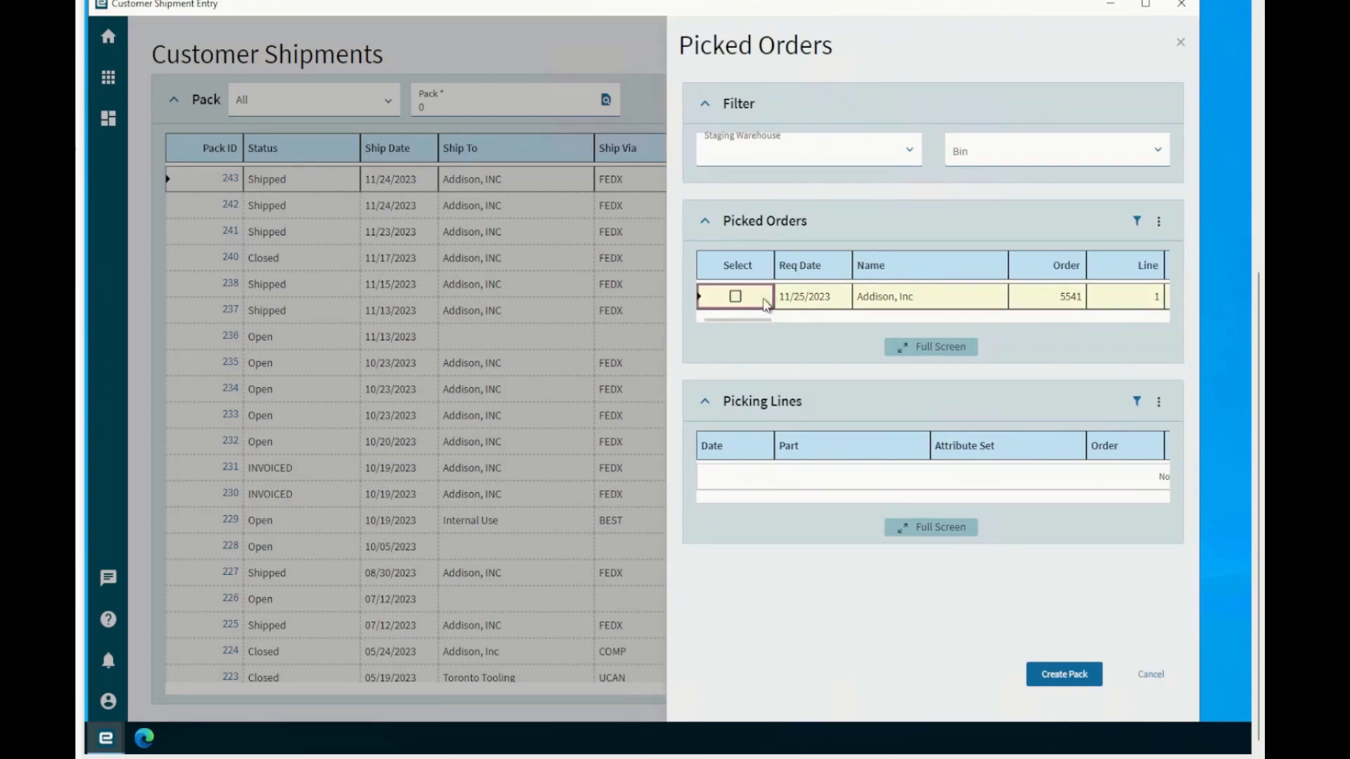
{"action": "left_click", "coordinate": [735, 303]}
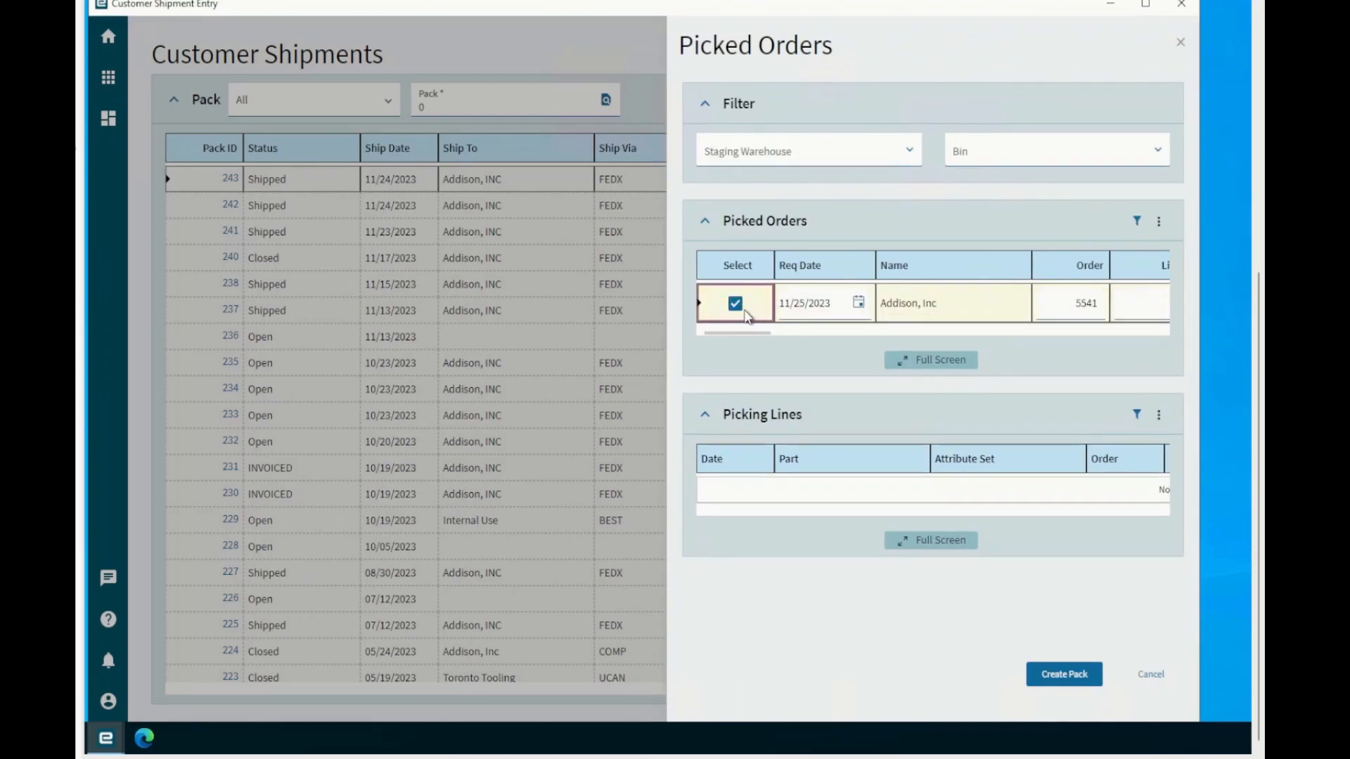
{"action": "left_click", "coordinate": [1053, 676]}
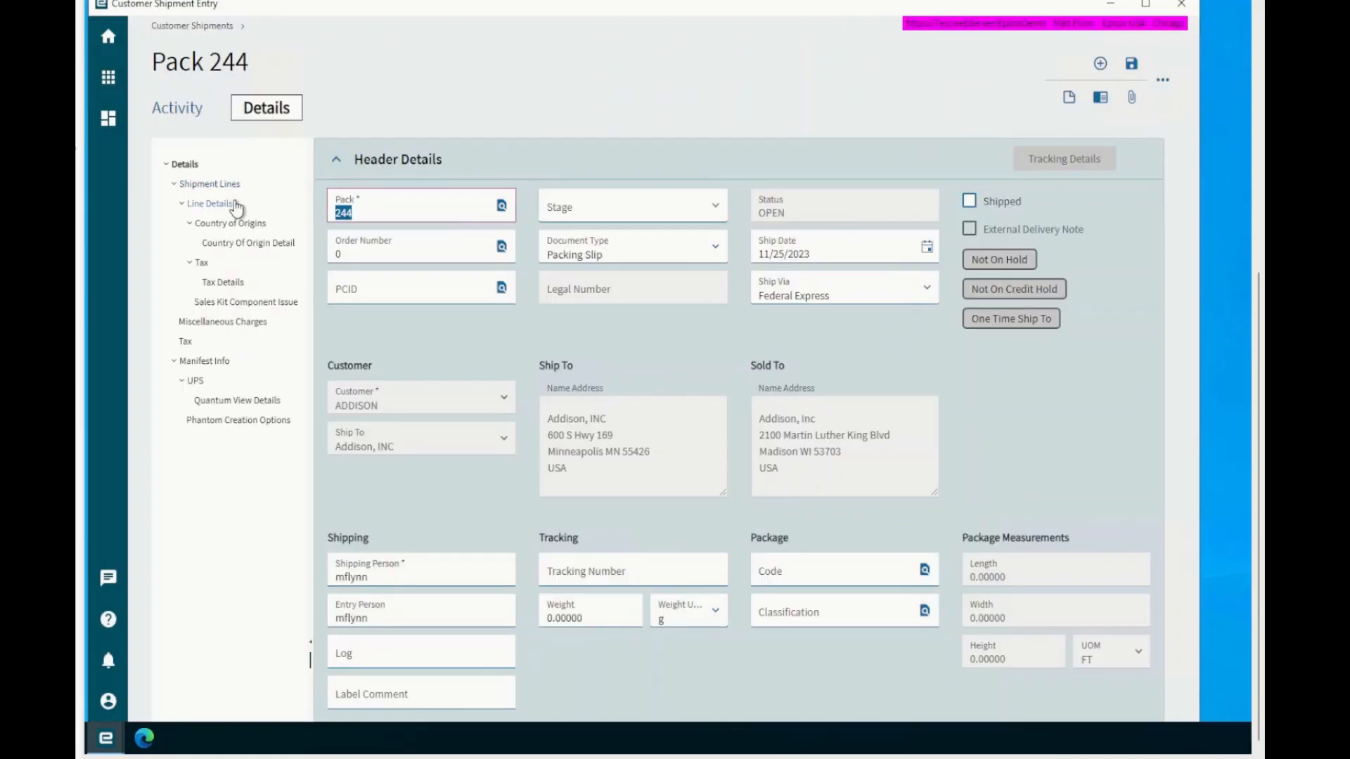
- Examine line 1 of pack 244, including its PCID field and its From Manufacturing job, ship quantity, warehouse and bin
{"action": "left_click", "coordinate": [211, 204]}
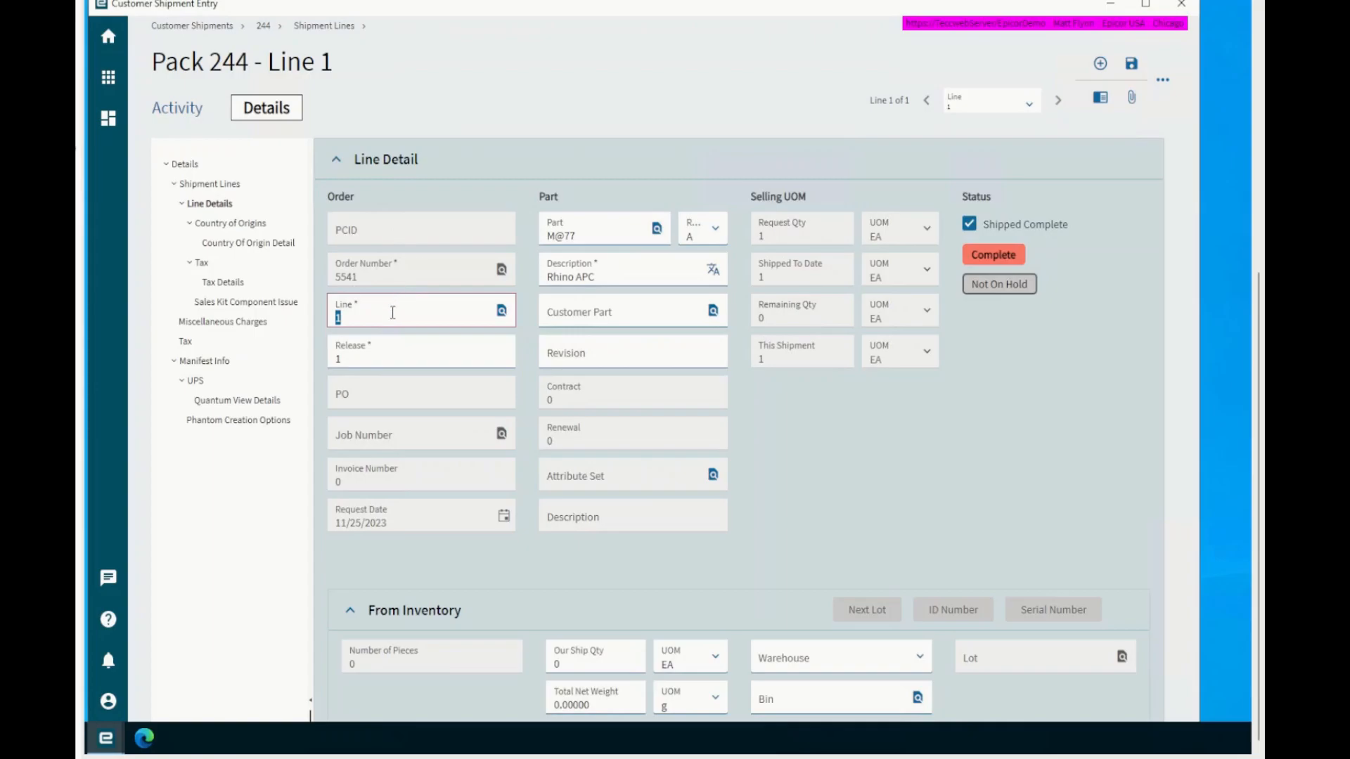
{"action": "scroll", "coordinate": [420, 318], "scroll_direction": "down", "scroll_amount": 4}
{"action": "left_click", "coordinate": [392, 617]}
{"action": "left_click", "coordinate": [573, 576]}
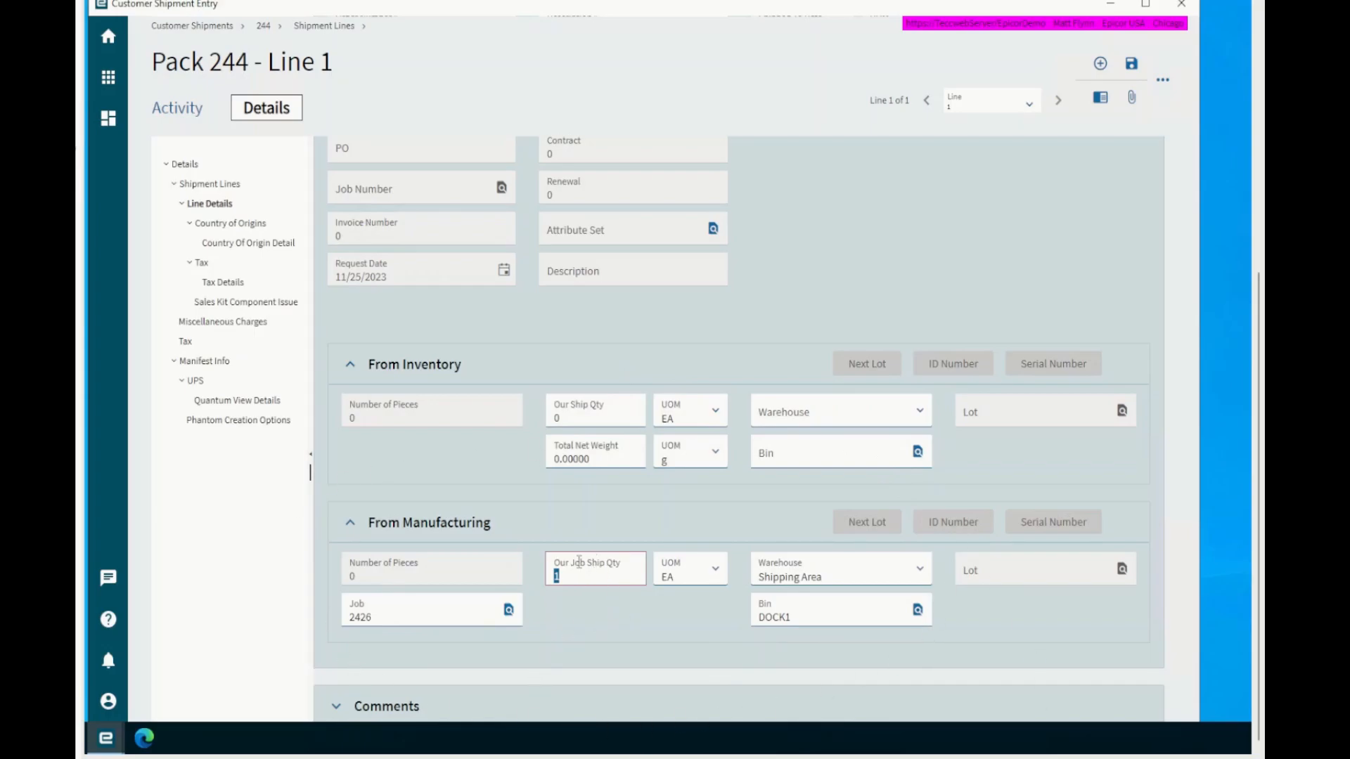
{"action": "scroll", "coordinate": [528, 476], "scroll_direction": "up", "scroll_amount": 3}
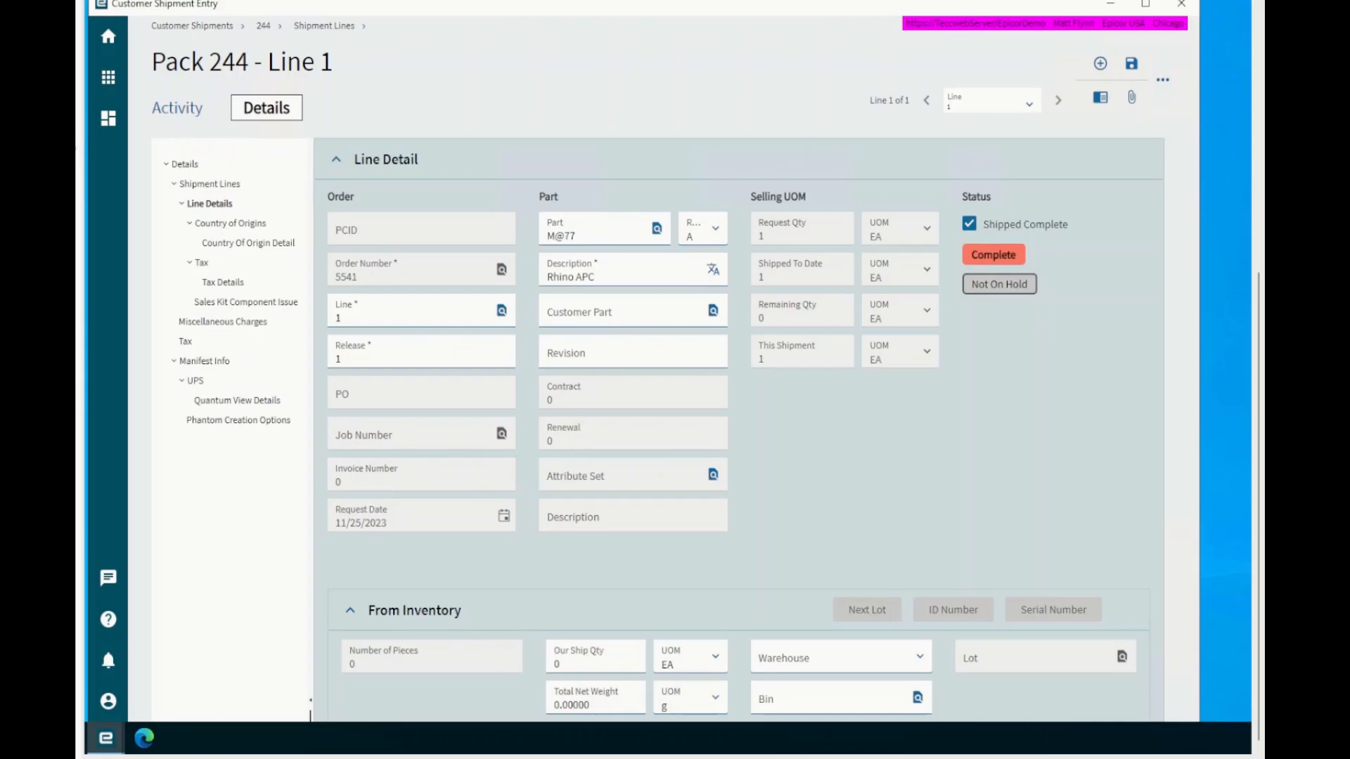
- Finish reviewing the line's manufacturing details, return to the pack 244 header, and mark the pack as shipped
{"action": "scroll", "coordinate": [791, 454], "scroll_direction": "down", "scroll_amount": 8}
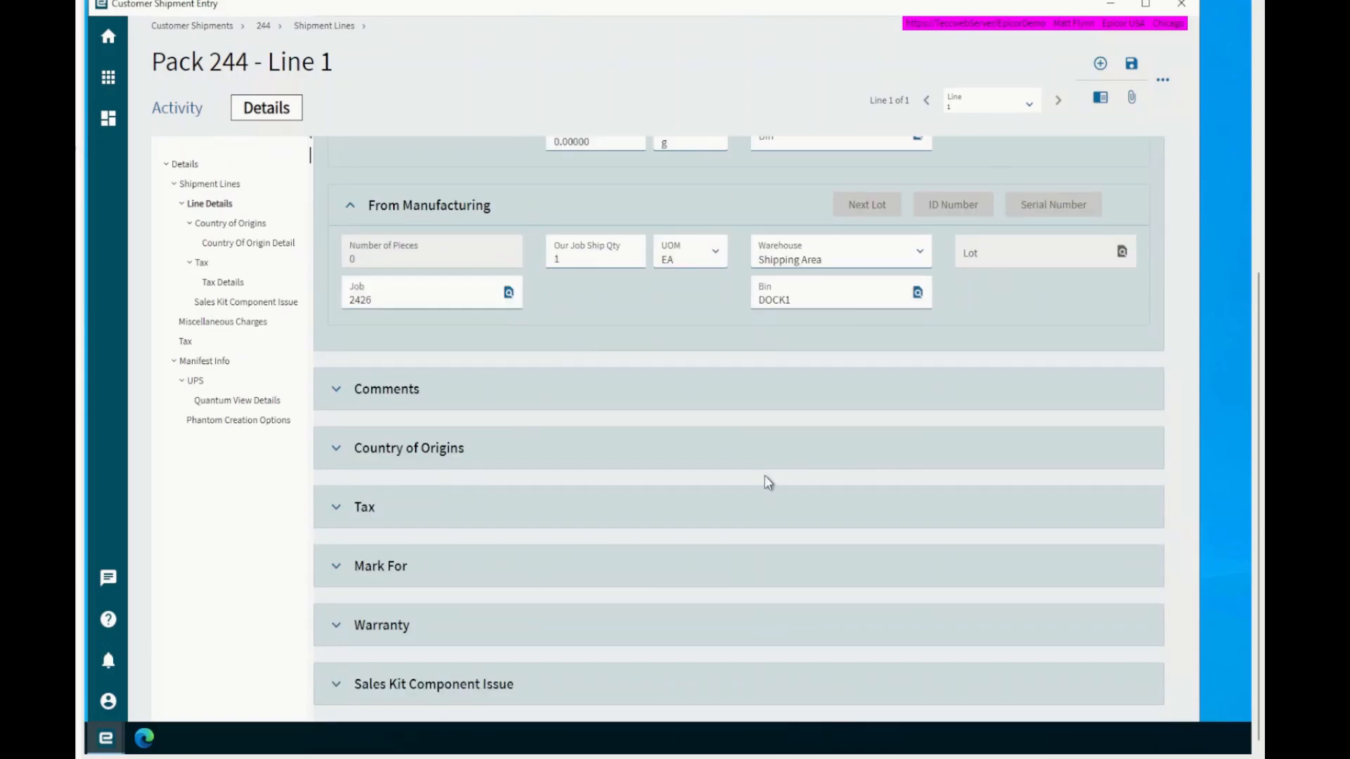
{"action": "scroll", "coordinate": [766, 480], "scroll_direction": "up", "scroll_amount": 5}
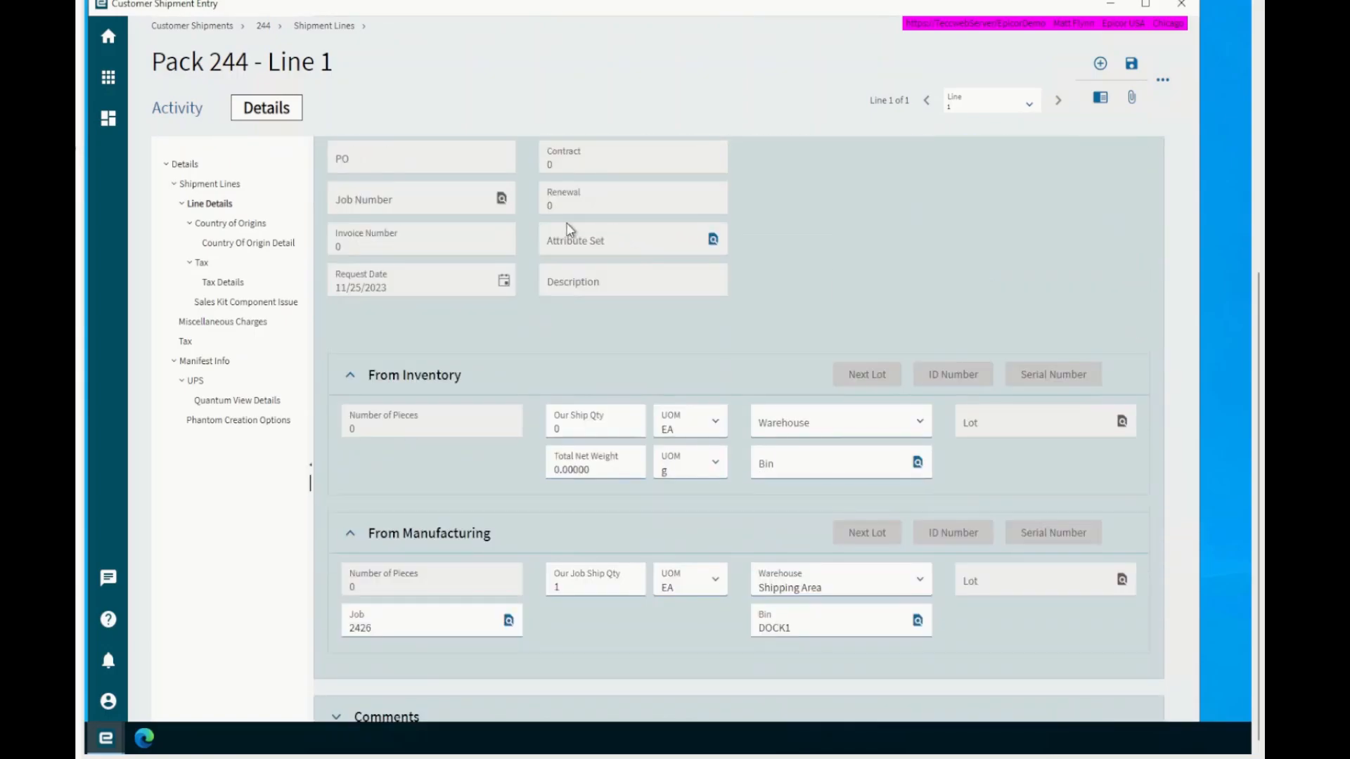
{"action": "left_click", "coordinate": [186, 164]}
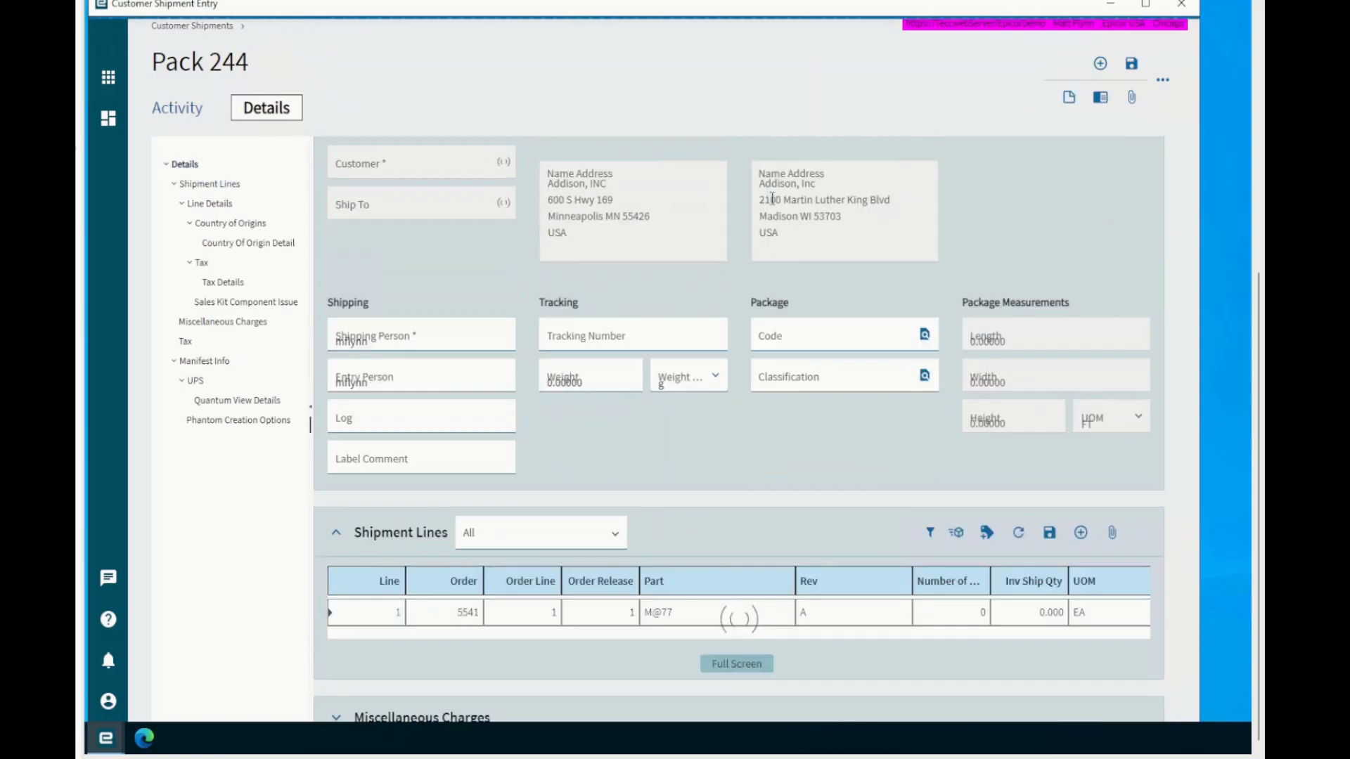
{"action": "left_click", "coordinate": [970, 202]}
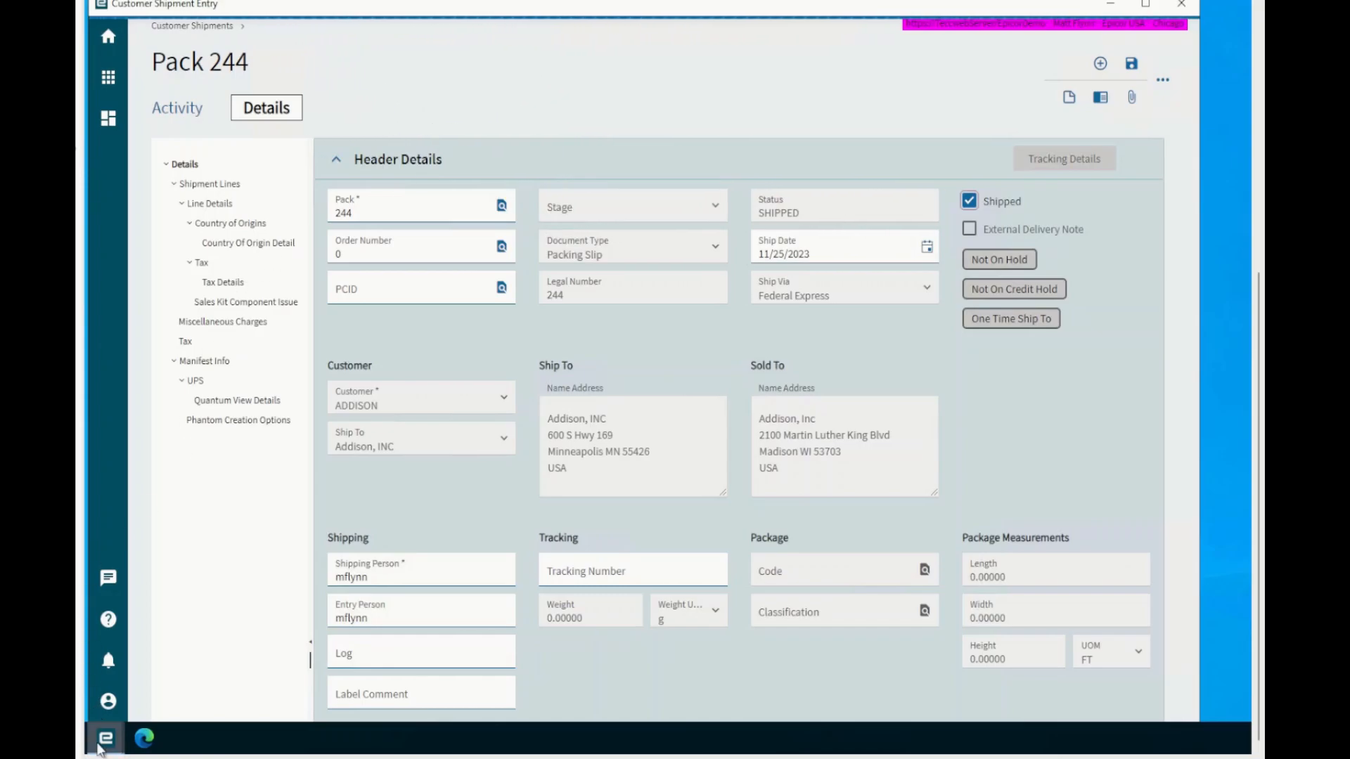
- Switch to the Package Control ID window, refresh PCID 19, and check its current and prior PCID status
{"action": "mouse_move", "coordinate": [98, 747]}
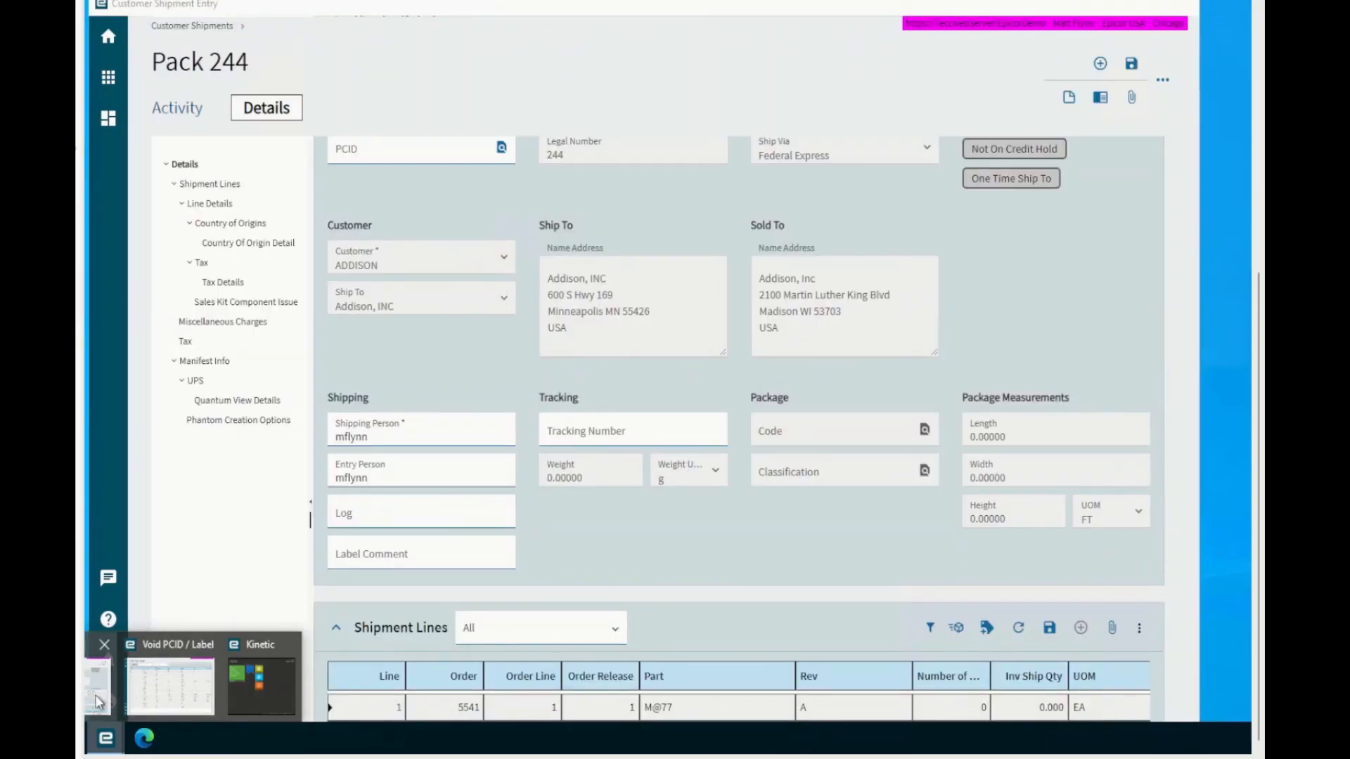
{"action": "left_click", "coordinate": [97, 702]}
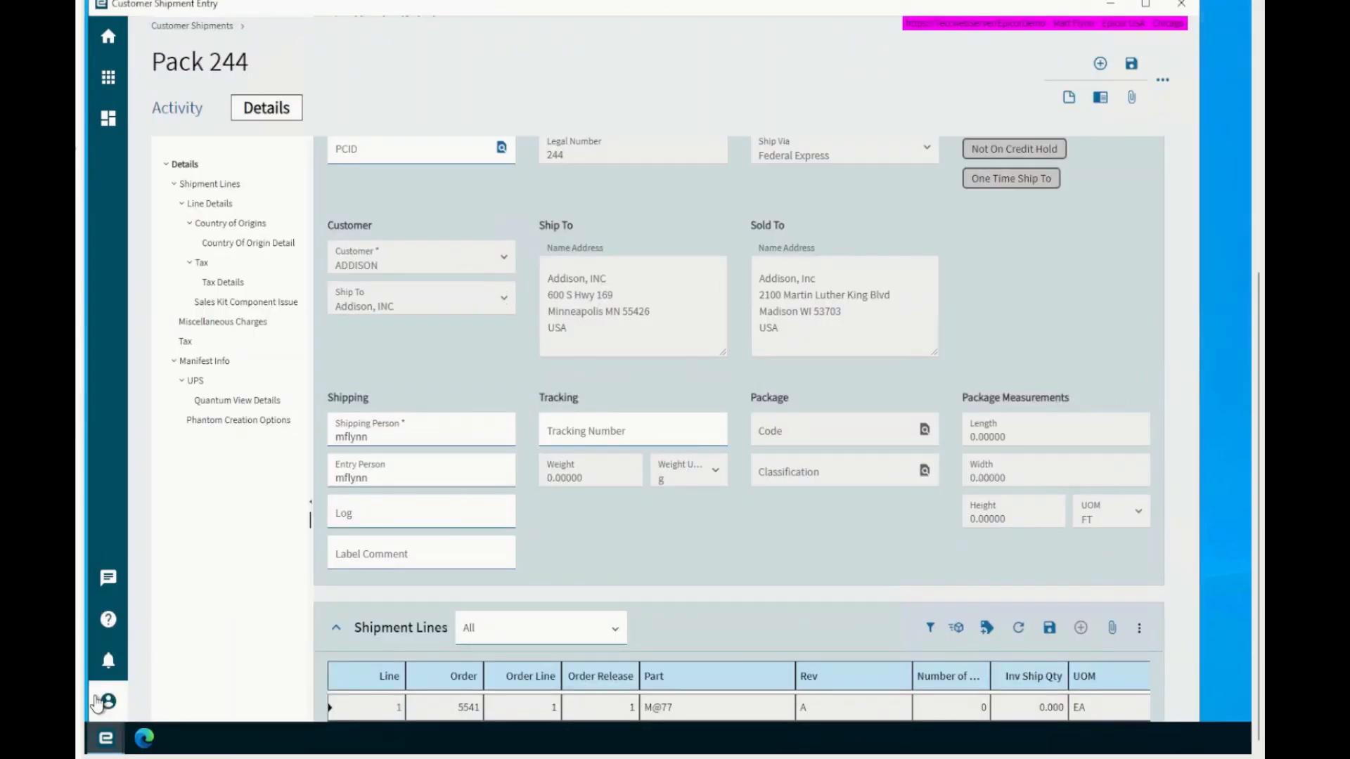
{"action": "left_click", "coordinate": [112, 741]}
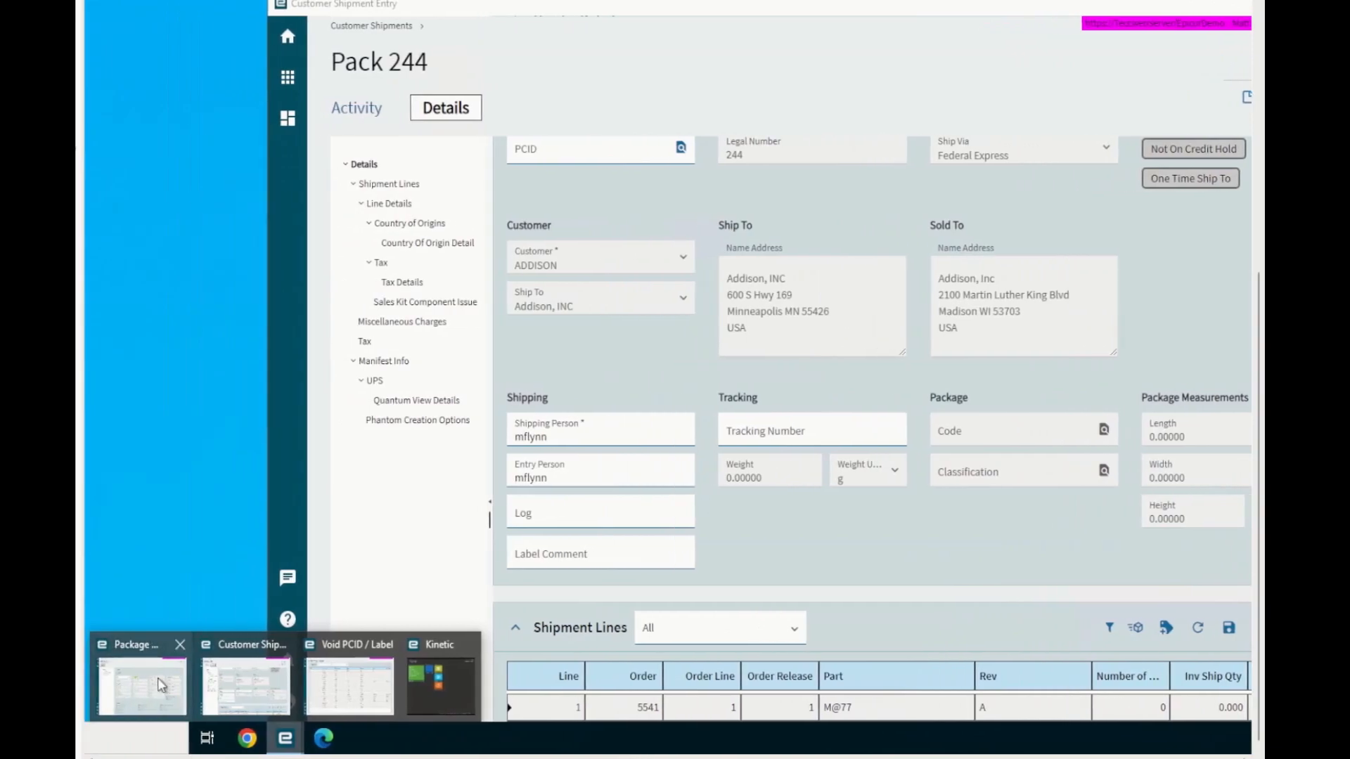
{"action": "left_click", "coordinate": [161, 689]}
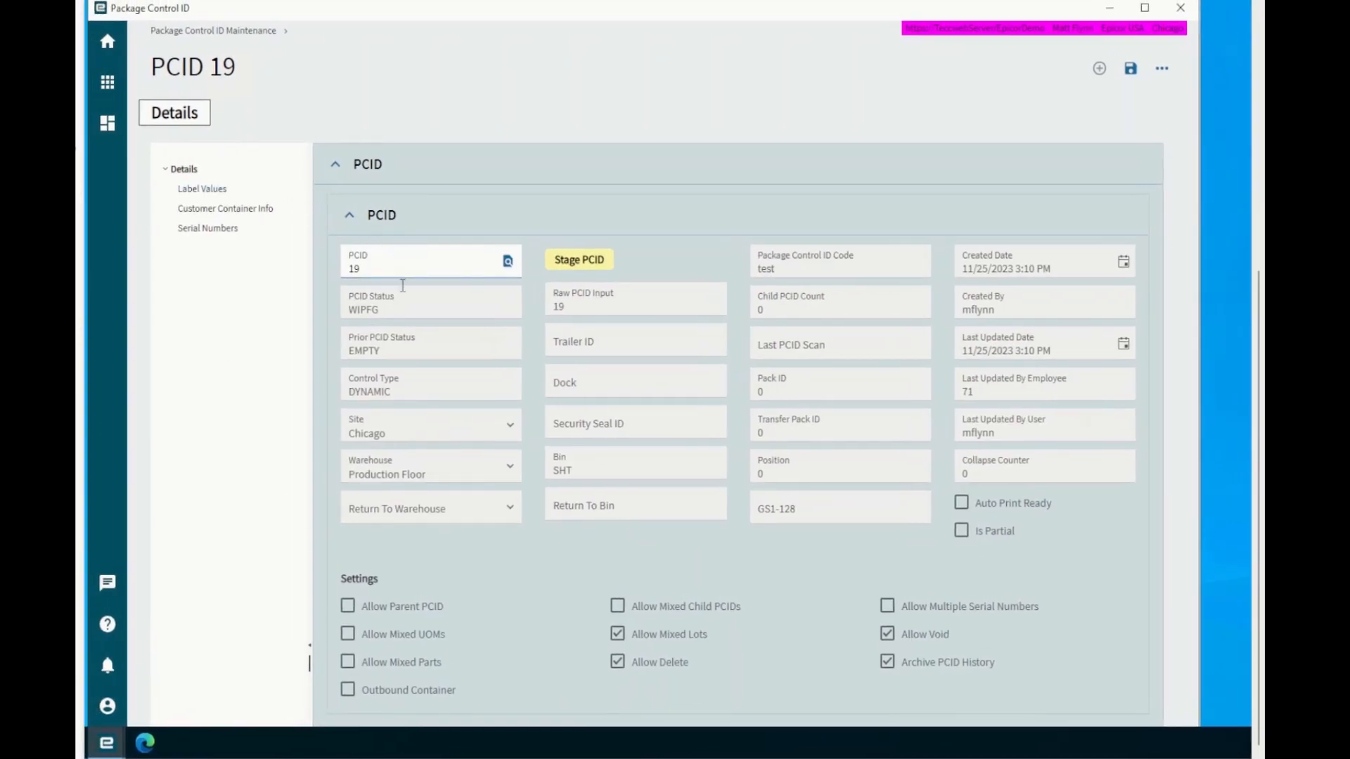
{"action": "left_click", "coordinate": [1161, 70]}
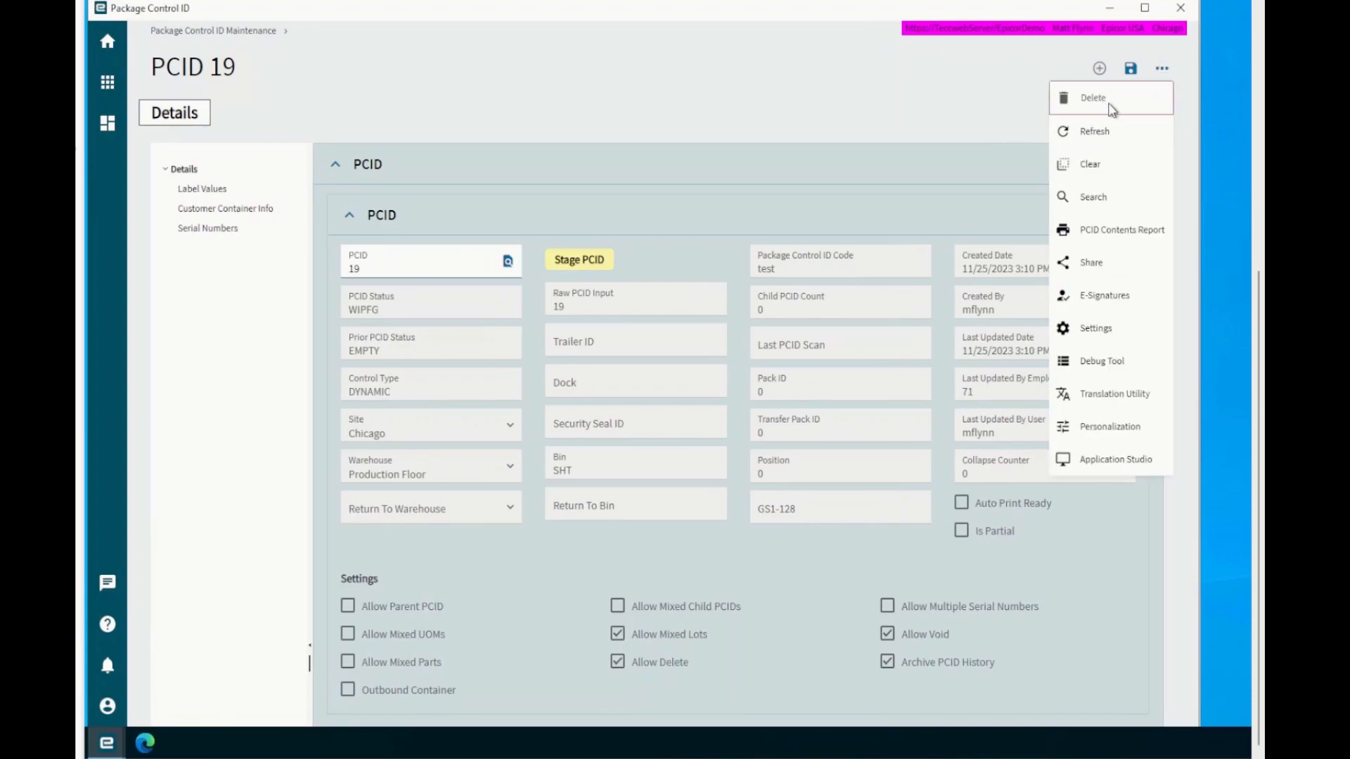
{"action": "left_click", "coordinate": [1088, 133]}
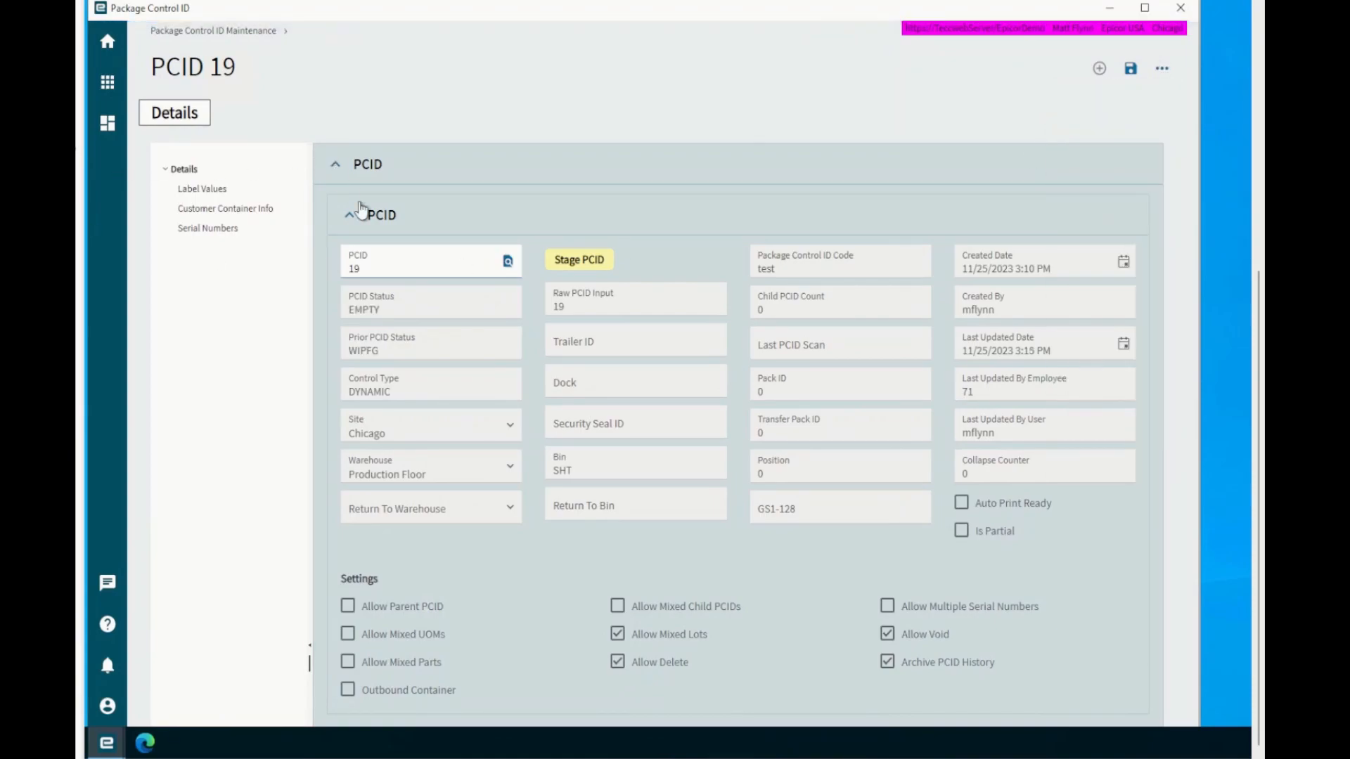
{"action": "double_click", "coordinate": [392, 357]}
{"action": "left_click_drag", "start_coordinate": [391, 311], "coordinate": [307, 318]}
{"action": "left_click", "coordinate": [373, 312]}
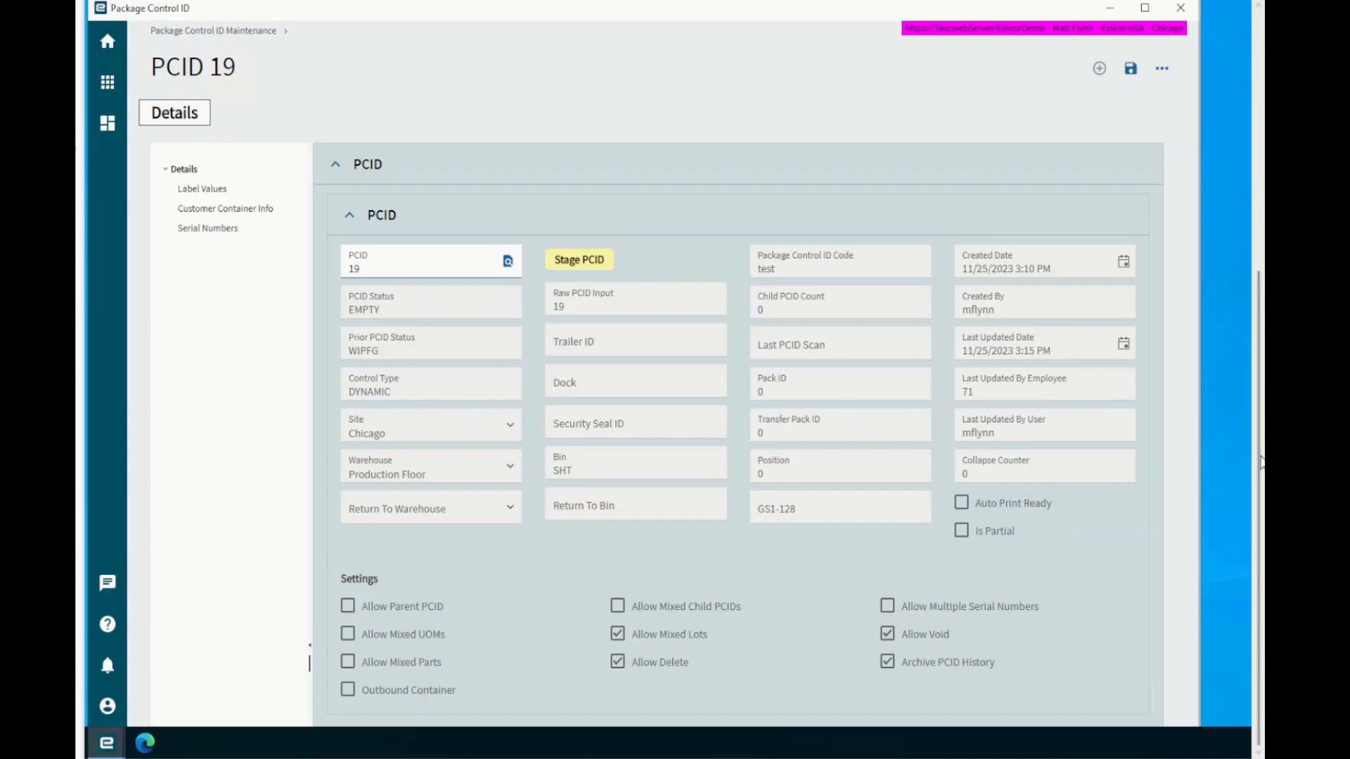
- Close the Package Control ID and Customer Shipment Entry windows, and void PCID 19 in Void PCID / Label
{"action": "left_click", "coordinate": [1181, 8]}
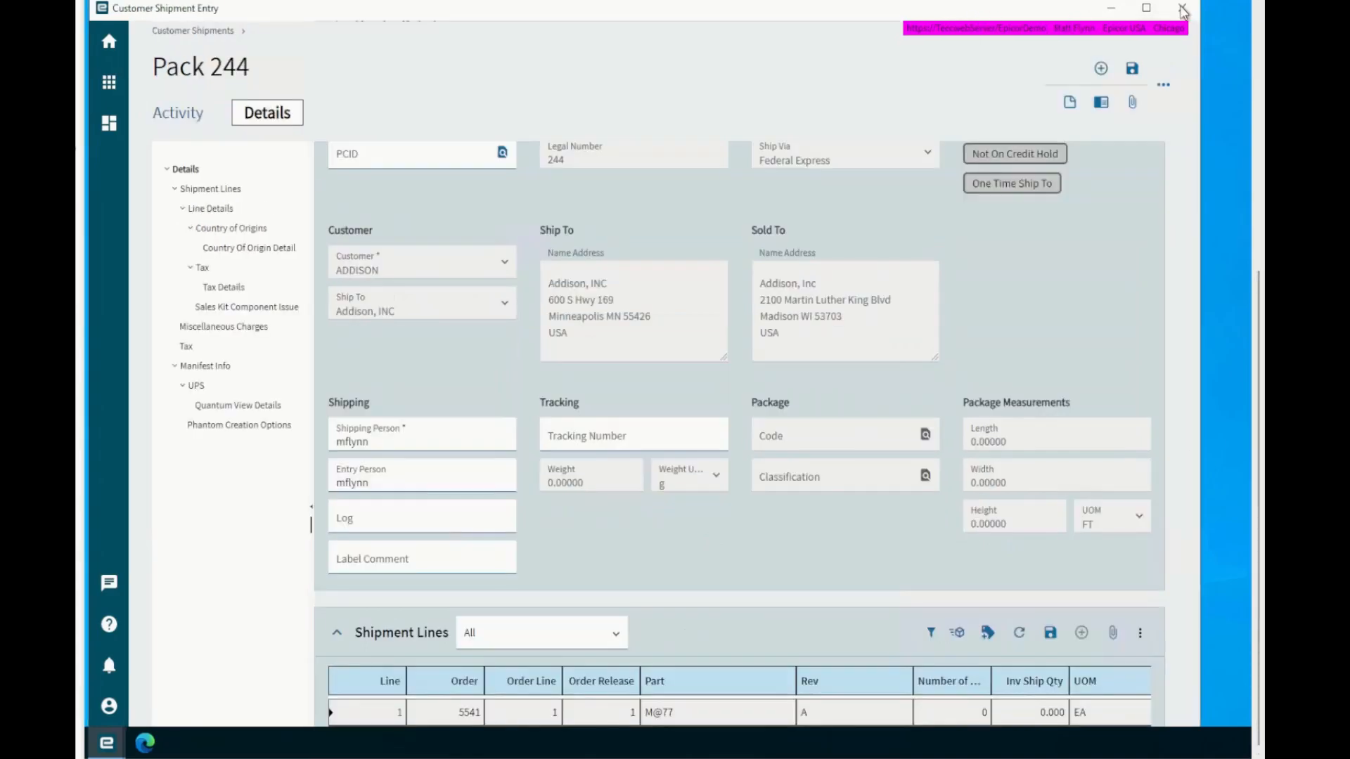
{"action": "left_click", "coordinate": [1181, 8]}
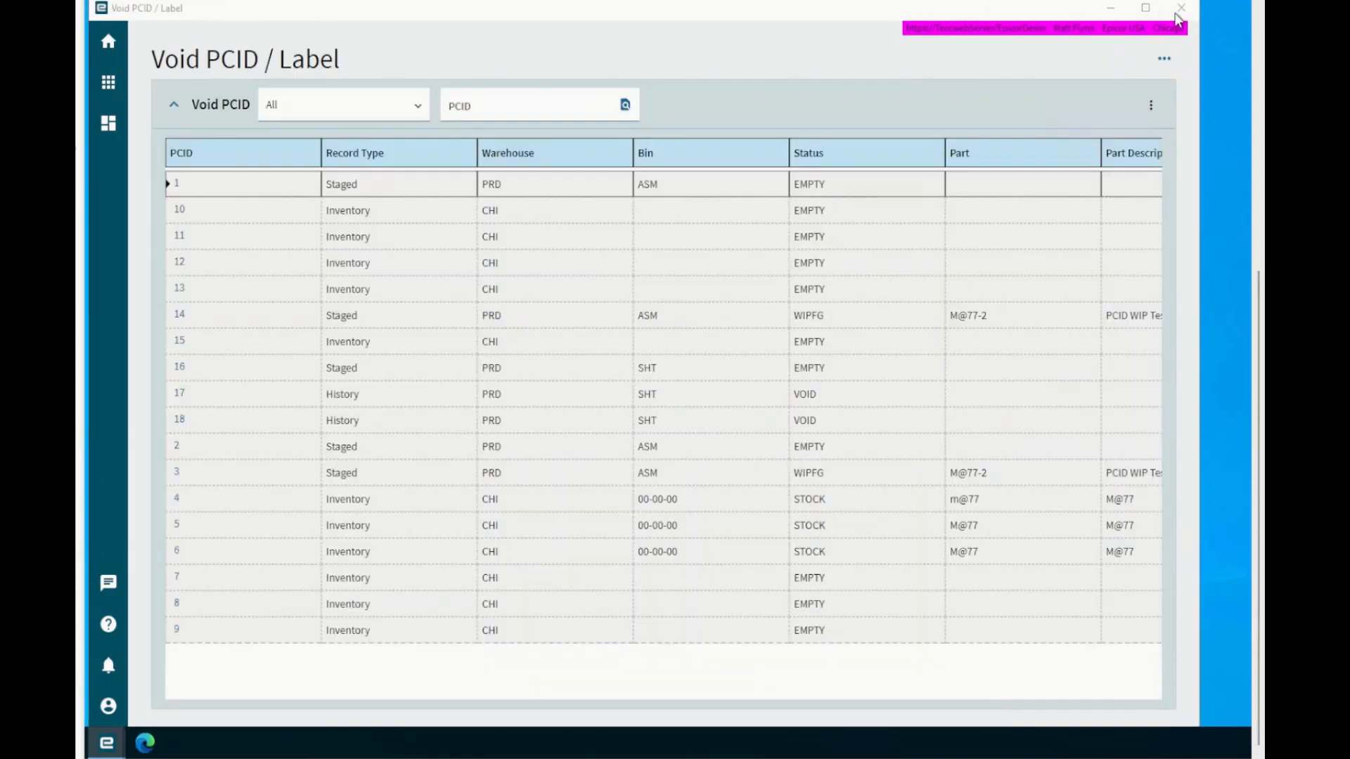
{"action": "left_click", "coordinate": [521, 113]}
{"action": "type", "text": "19"}
{"action": "key", "text": "Tab"}
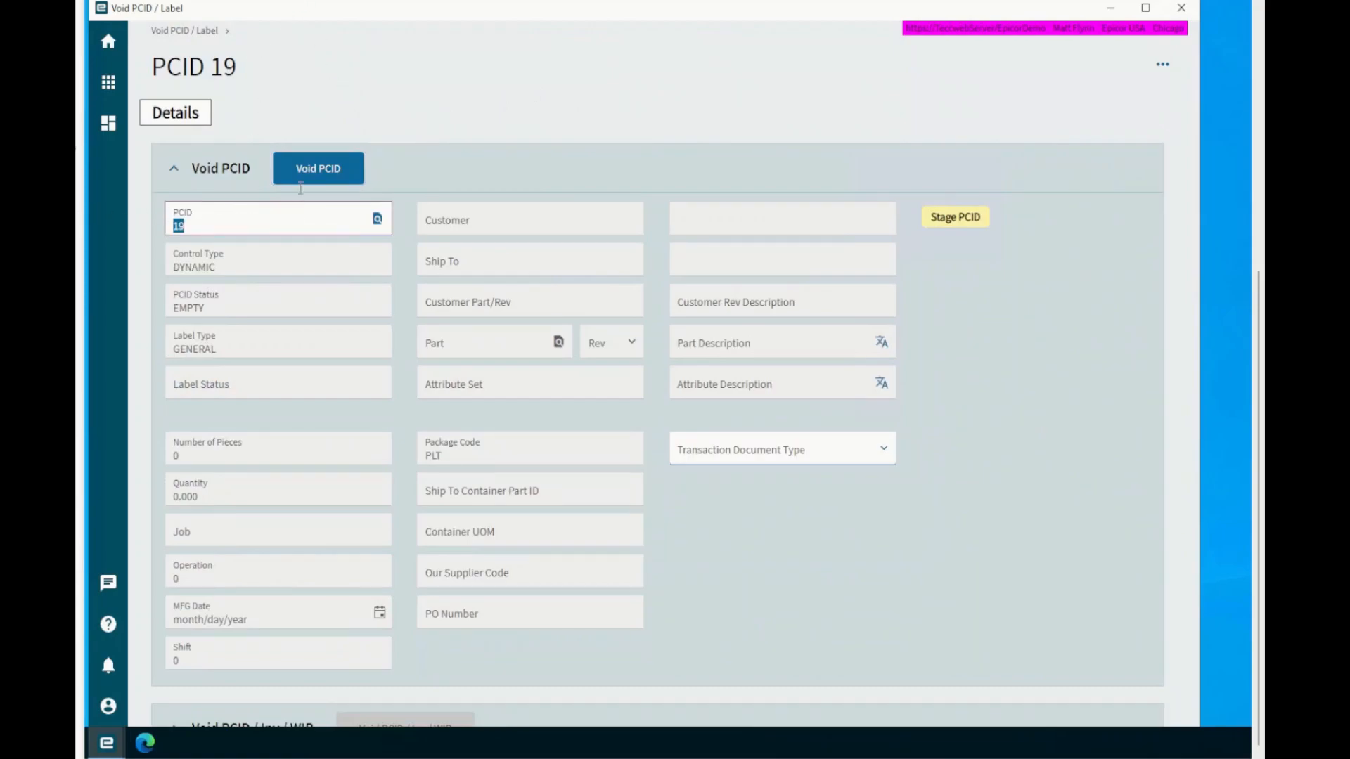
{"action": "left_click", "coordinate": [307, 174]}
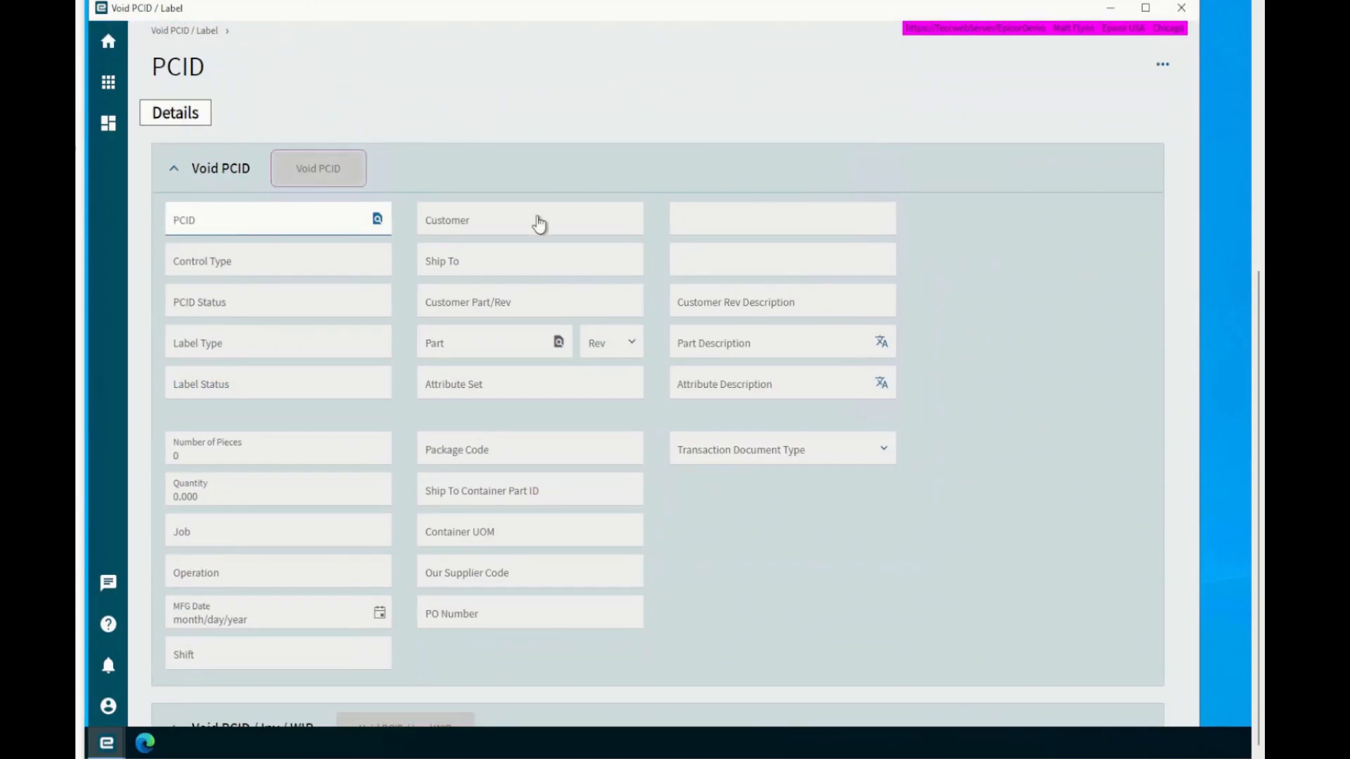